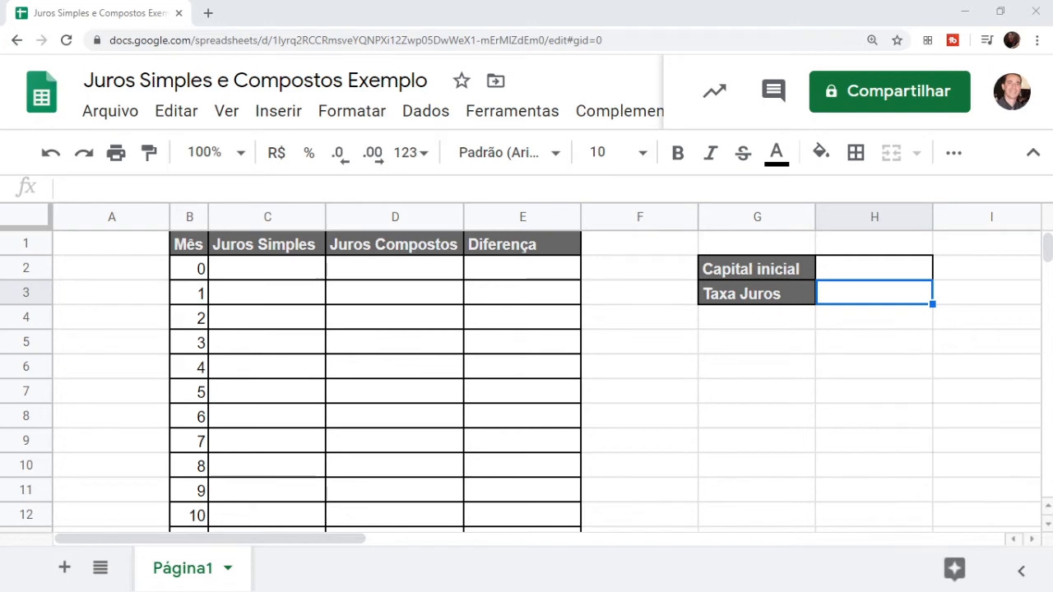
Enter 2000 as the initial capital in H2, showing R$ 2.000,00
{"action": "left_click", "coordinate": [852, 273]}
{"action": "type", "text": "2000"}
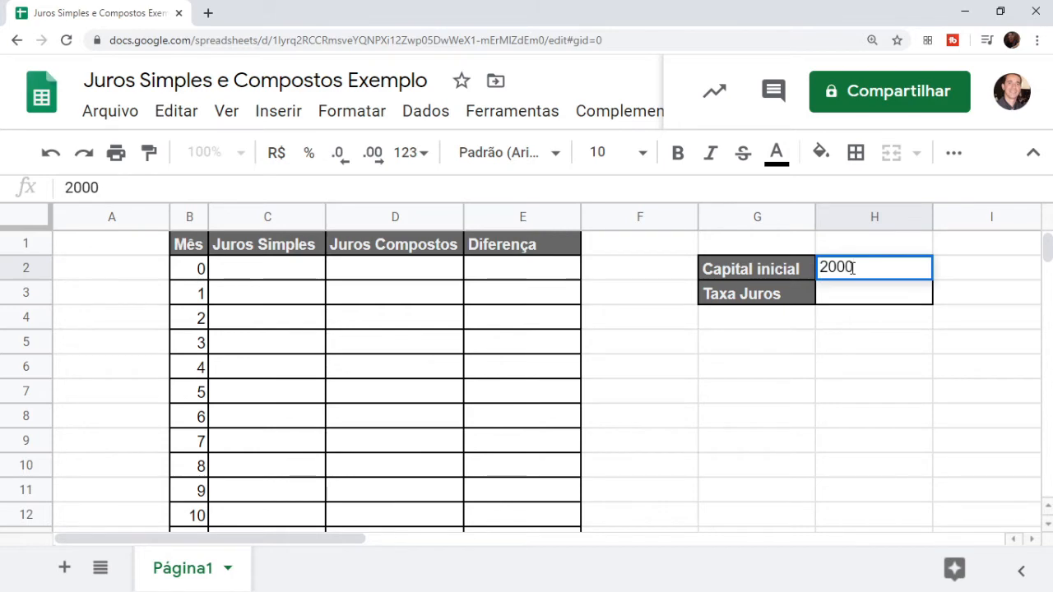
{"action": "key", "text": "Return"}
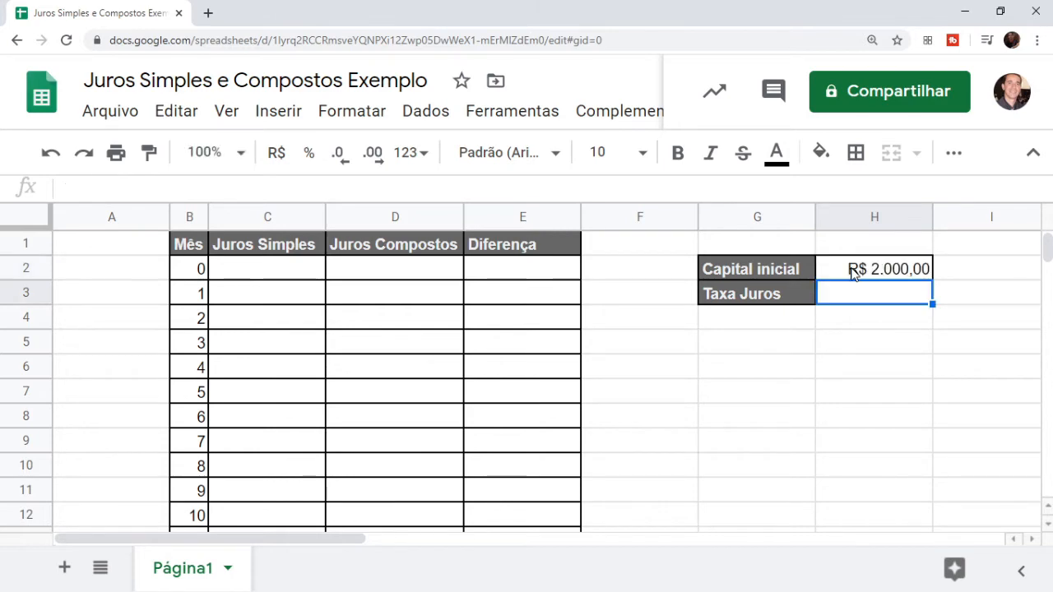
{"action": "left_click", "coordinate": [852, 274]}
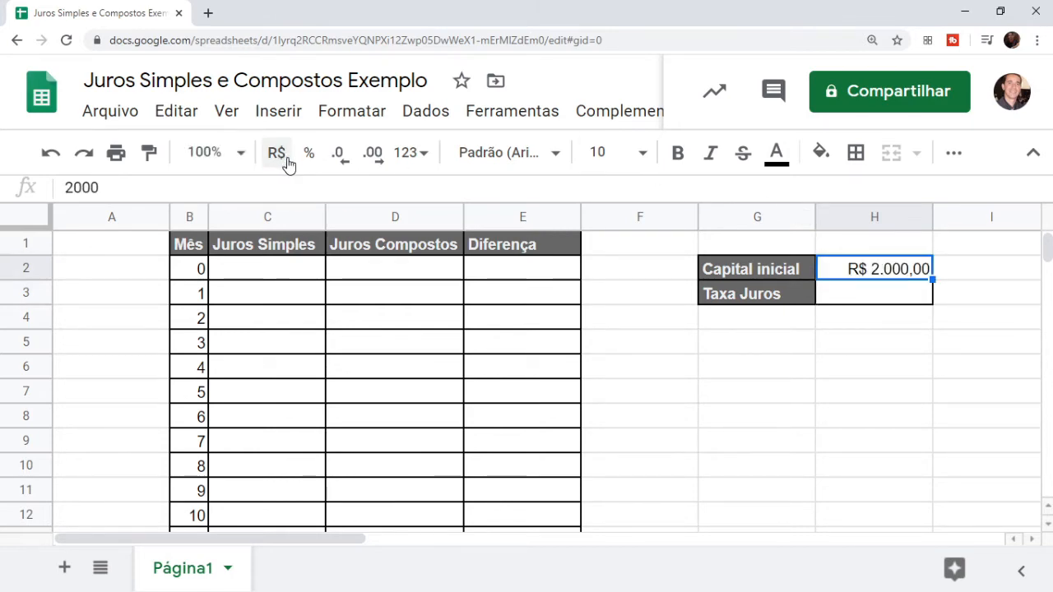
Set the interest rate in H3 to 10%, shown as 10,00%
{"action": "left_click", "coordinate": [860, 302]}
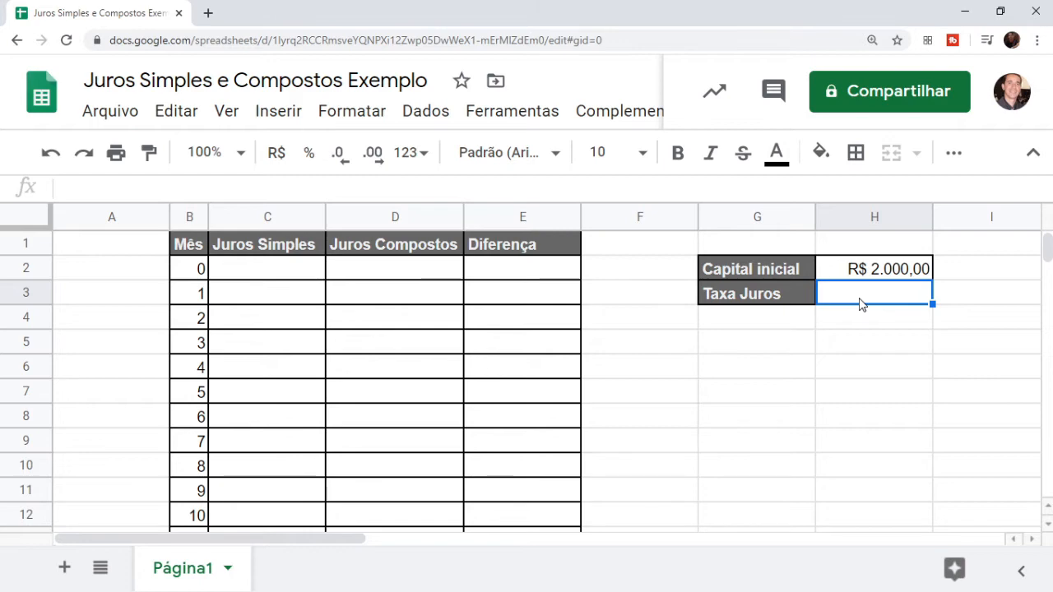
{"action": "type", "text": "10%%"}
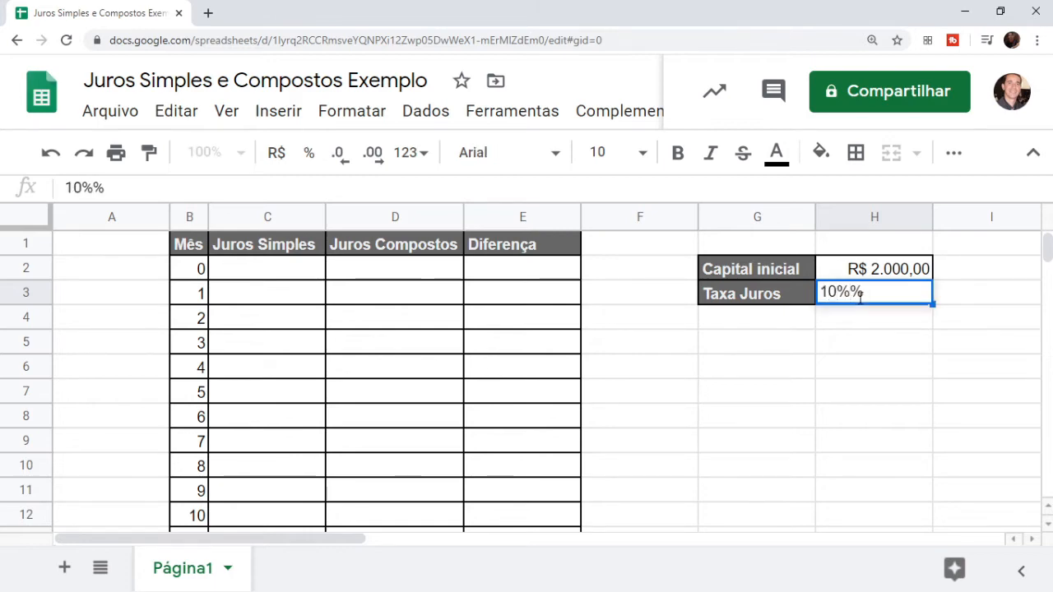
{"action": "key", "text": "BackSpace"}
{"action": "key", "text": "Return"}
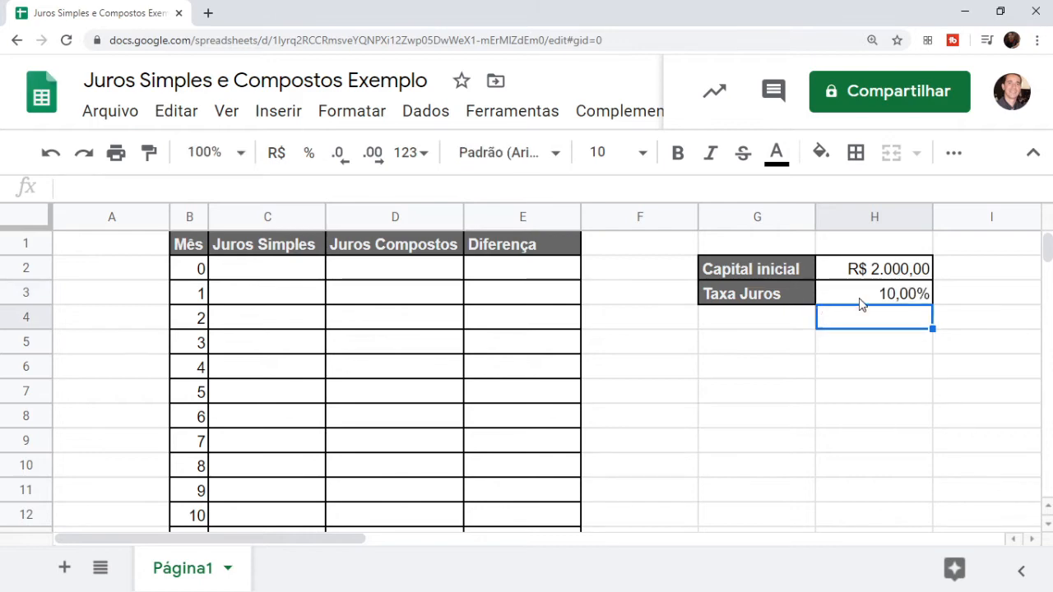
{"action": "left_click", "coordinate": [859, 299]}
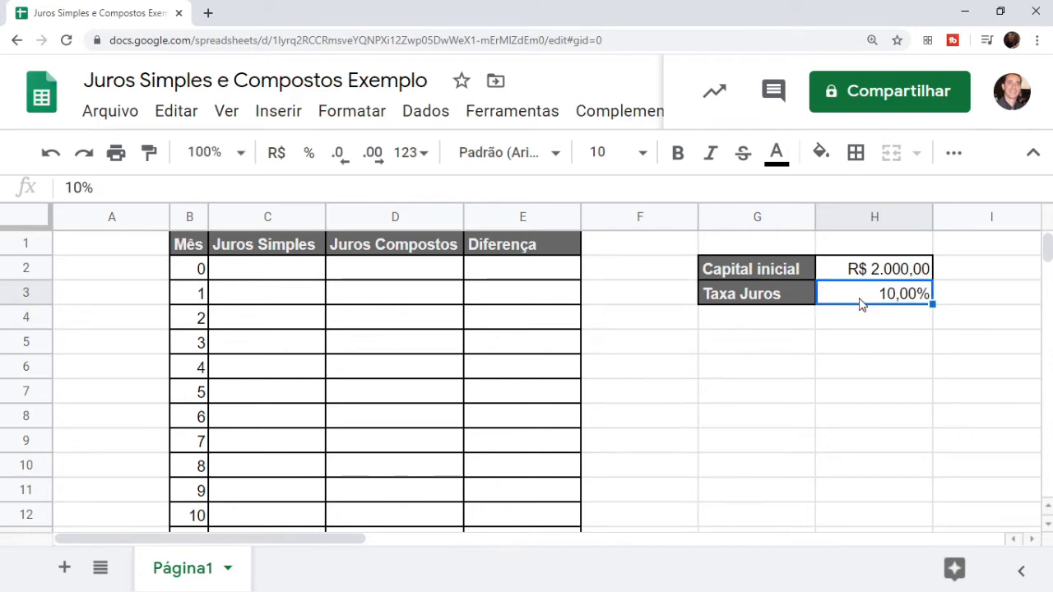
{"action": "key", "text": "Left"}
{"action": "key", "text": "Left"}
{"action": "key", "text": "Left"}
{"action": "key", "text": "Left"}
{"action": "key", "text": "Up"}
{"action": "key", "text": "Left"}
{"action": "key", "text": "Left"}
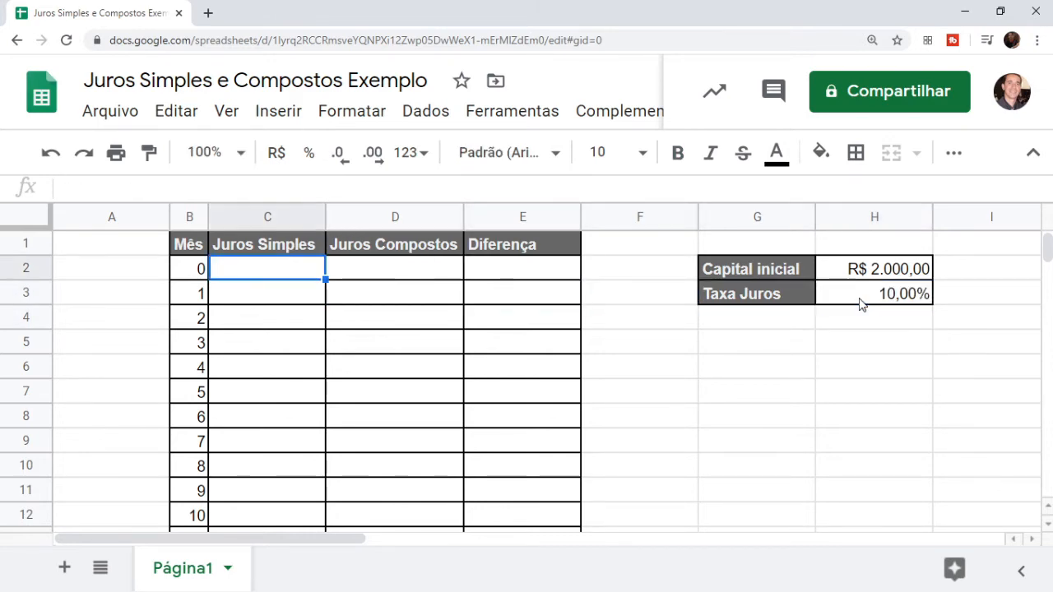
Enter 2000 in both C2 and D2, correcting a mistyped 200 in D2
{"action": "key", "text": "Right"}
{"action": "type", "text": "2000"}
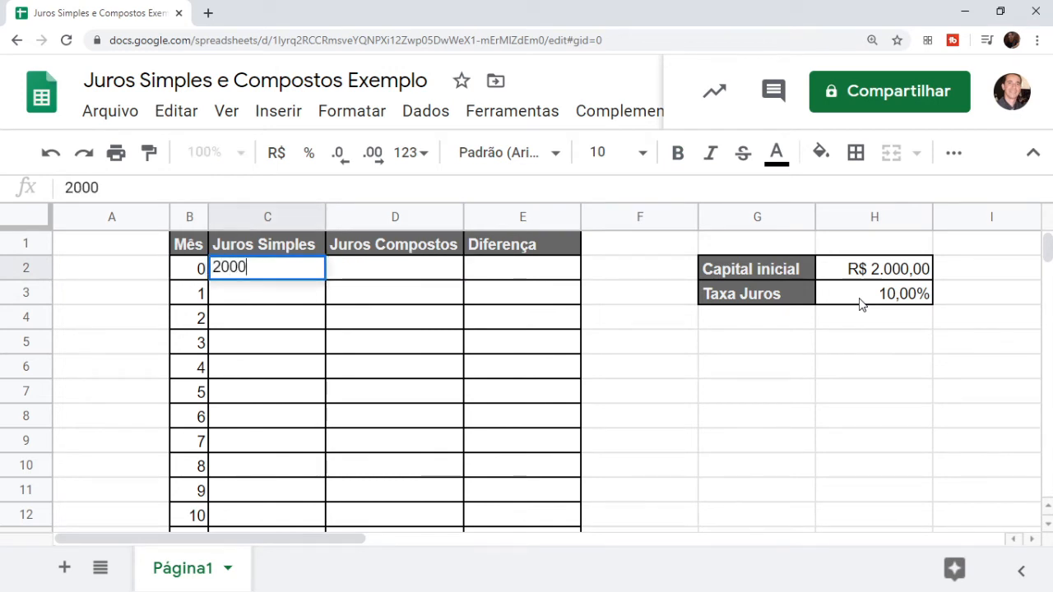
{"action": "key", "text": "Return"}
{"action": "key", "text": "Up"}
{"action": "key", "text": "Right"}
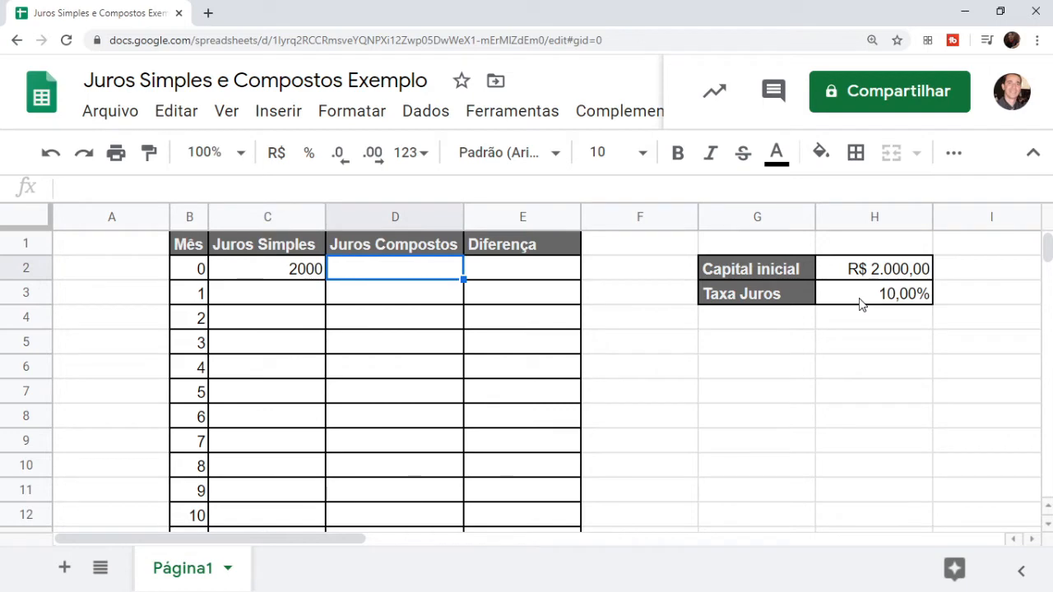
{"action": "type", "text": "200"}
{"action": "key", "text": "Return"}
{"action": "key", "text": "Up"}
{"action": "type", "text": "2"}
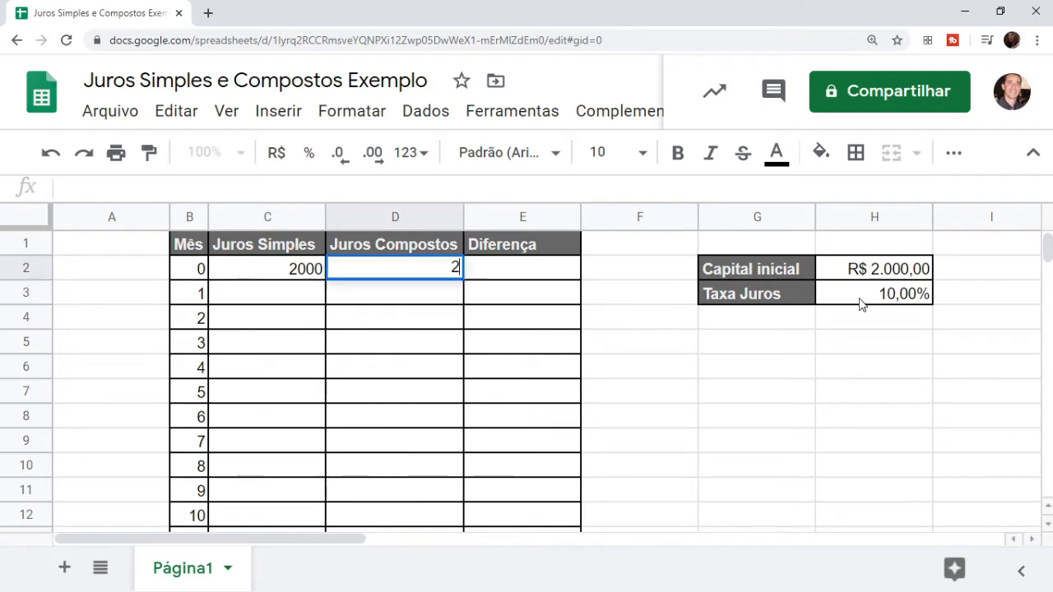
{"action": "type", "text": "000"}
{"action": "key", "text": "Return"}
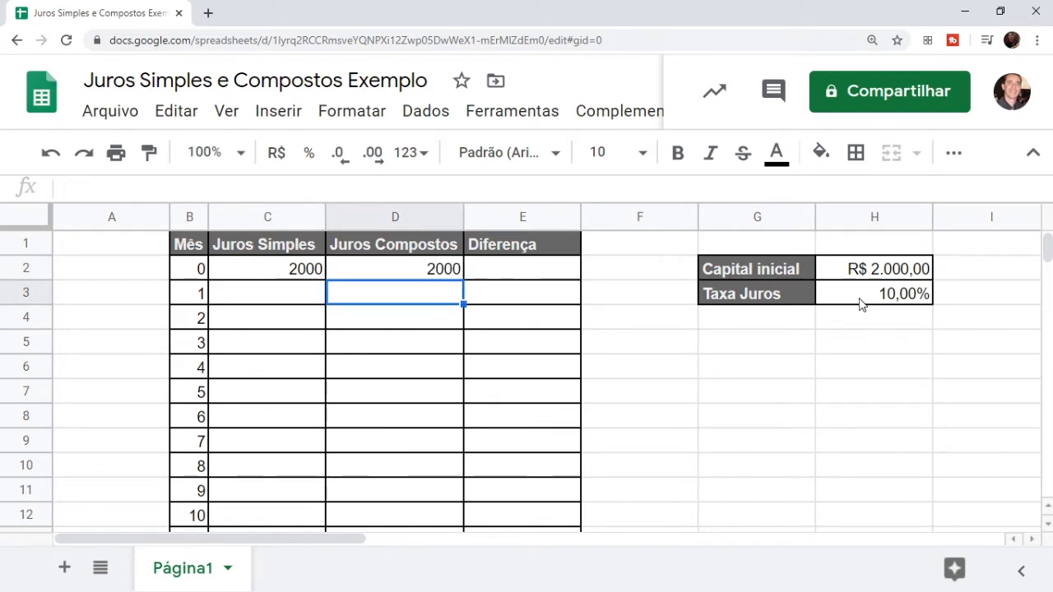
Format C2:D2 as R$ currency so both show R$ 2.000,00
{"action": "key", "text": "Up"}
{"action": "key", "text": "Left"}
{"action": "key", "text": "shift+Right"}
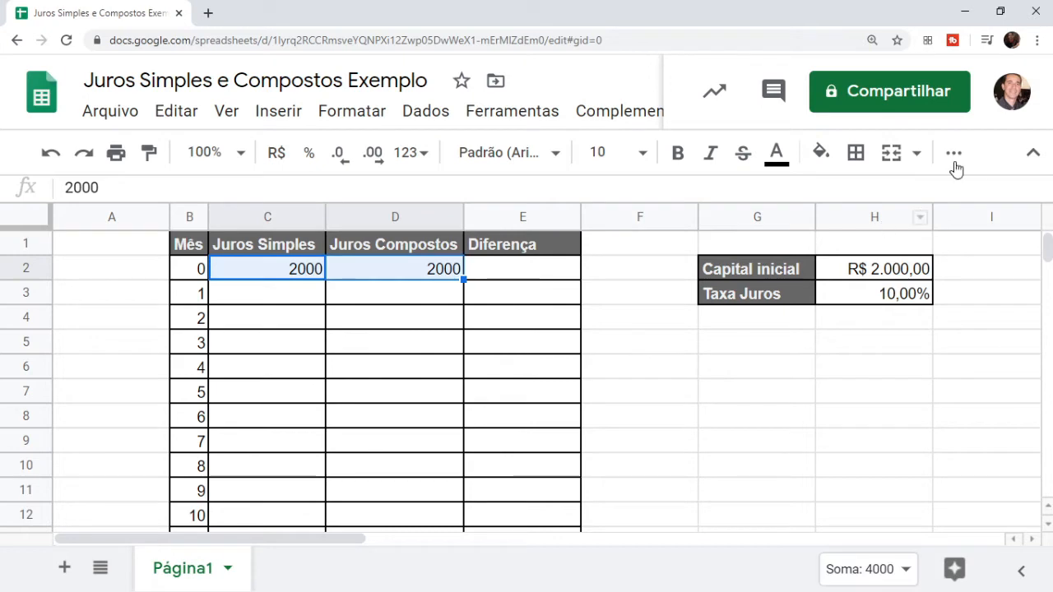
{"action": "left_click", "coordinate": [280, 153]}
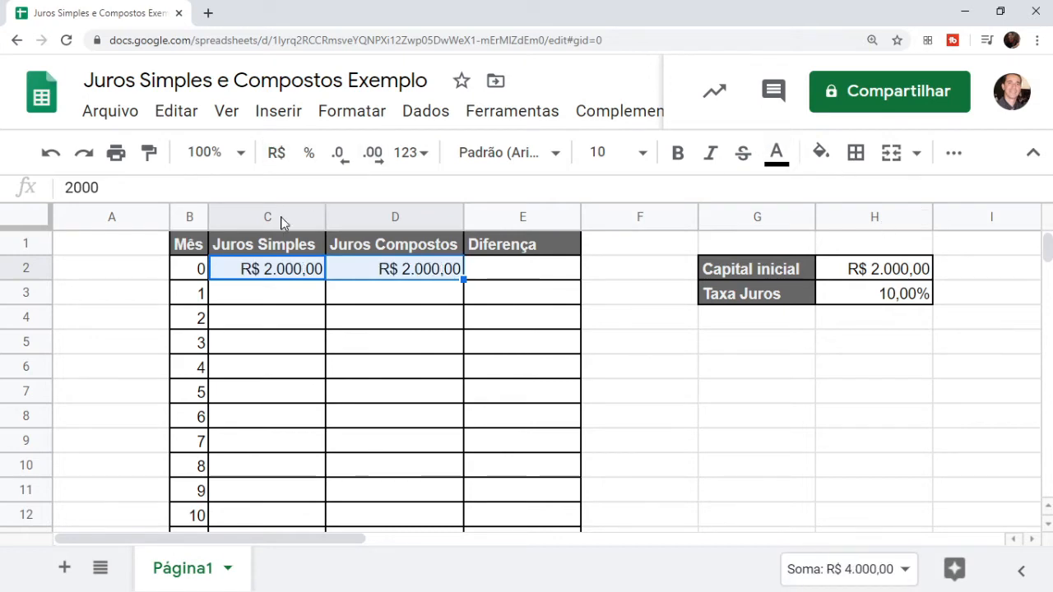
{"action": "left_click", "coordinate": [291, 293]}
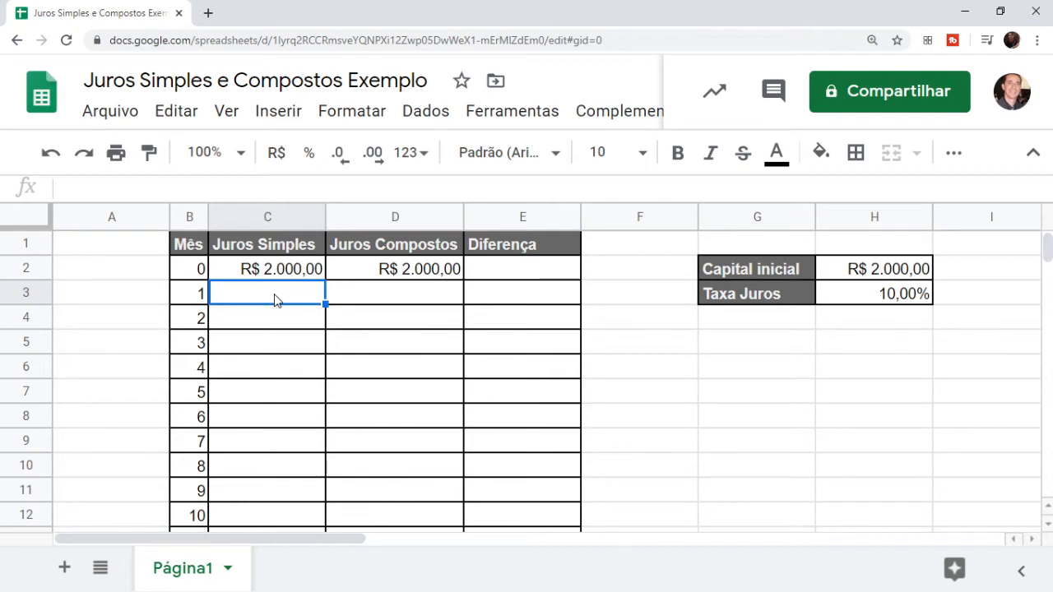
Enter =H2*H3*B3 in C3 for month 1's simple interest
{"action": "type", "text": "="}
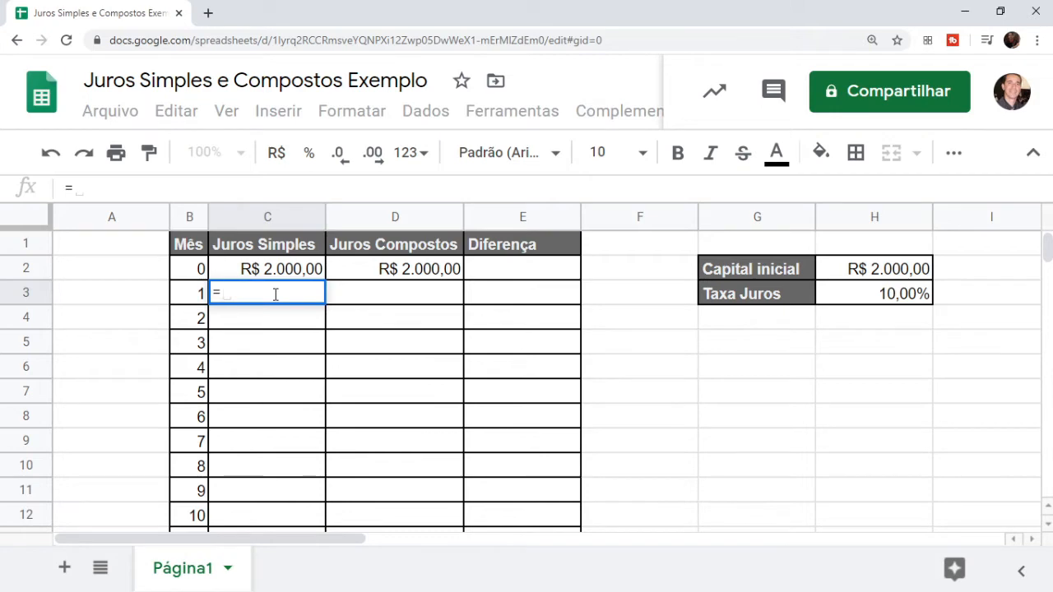
{"action": "left_click", "coordinate": [875, 276]}
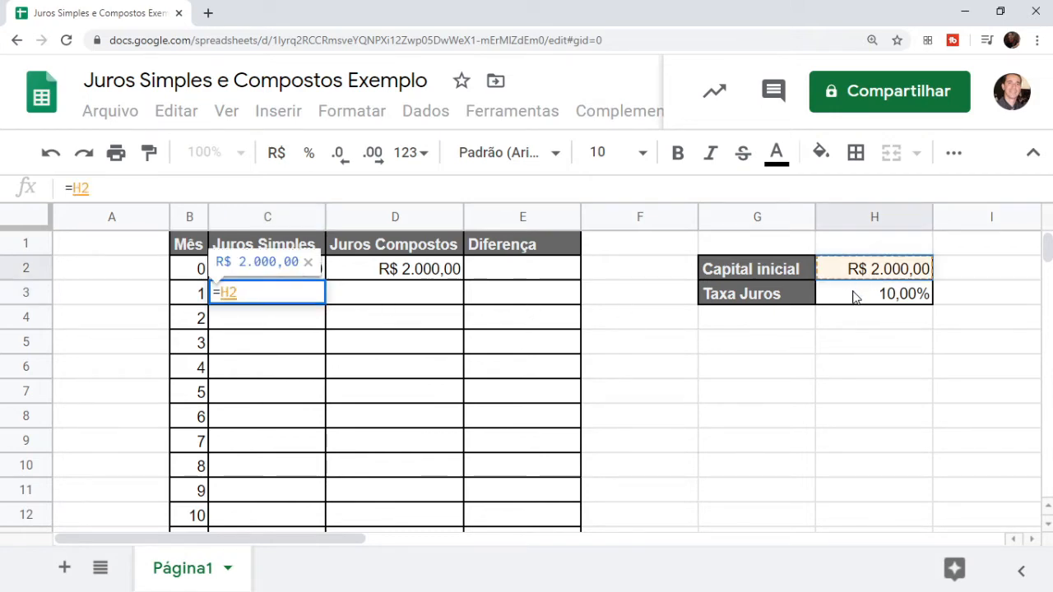
{"action": "type", "text": "*"}
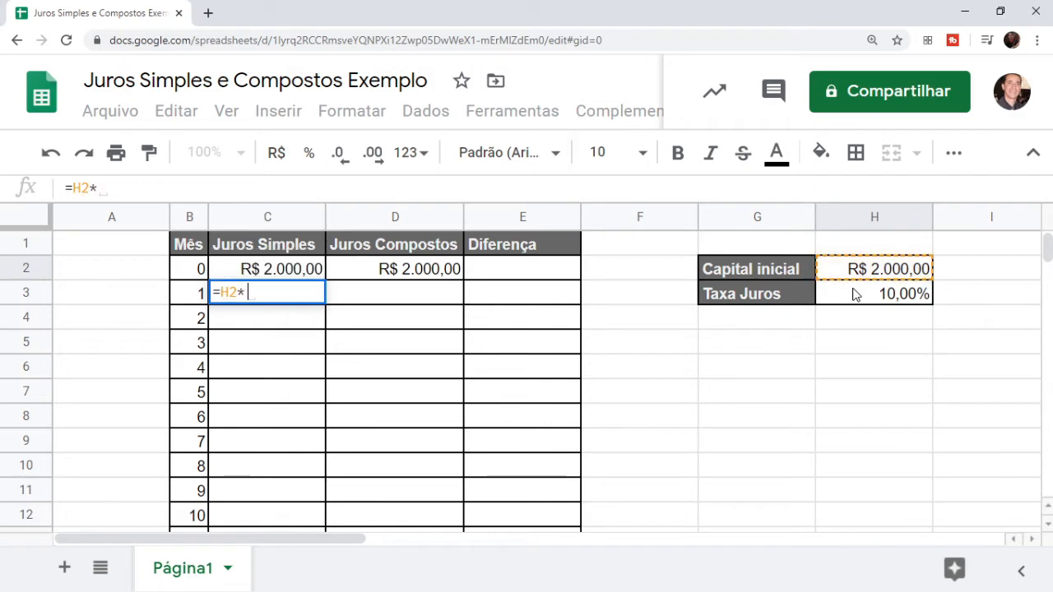
{"action": "left_click", "coordinate": [860, 300]}
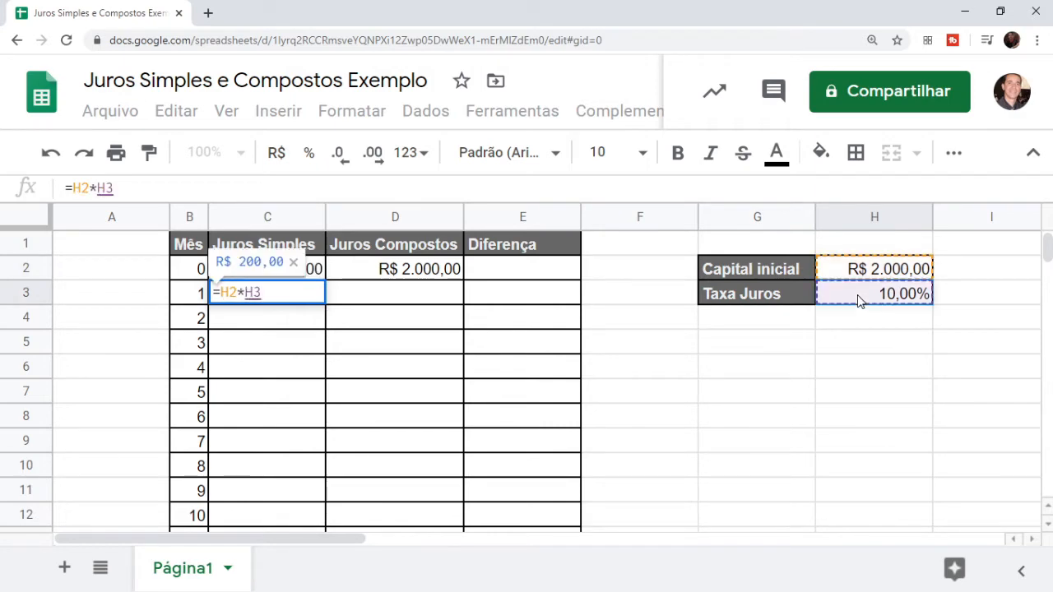
{"action": "type", "text": "*"}
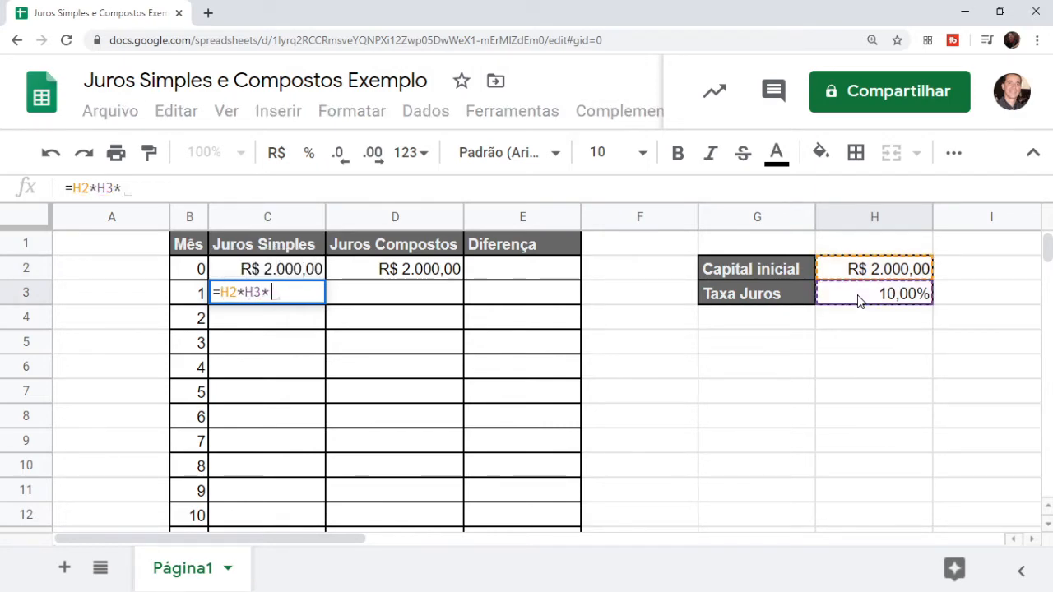
{"action": "left_click", "coordinate": [197, 296]}
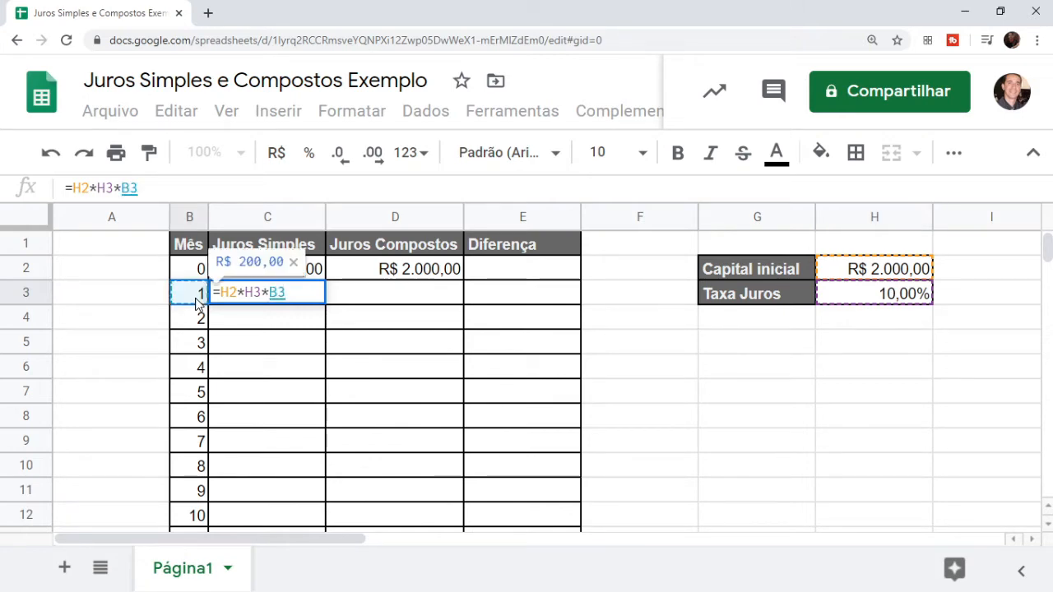
{"action": "key", "text": "Return"}
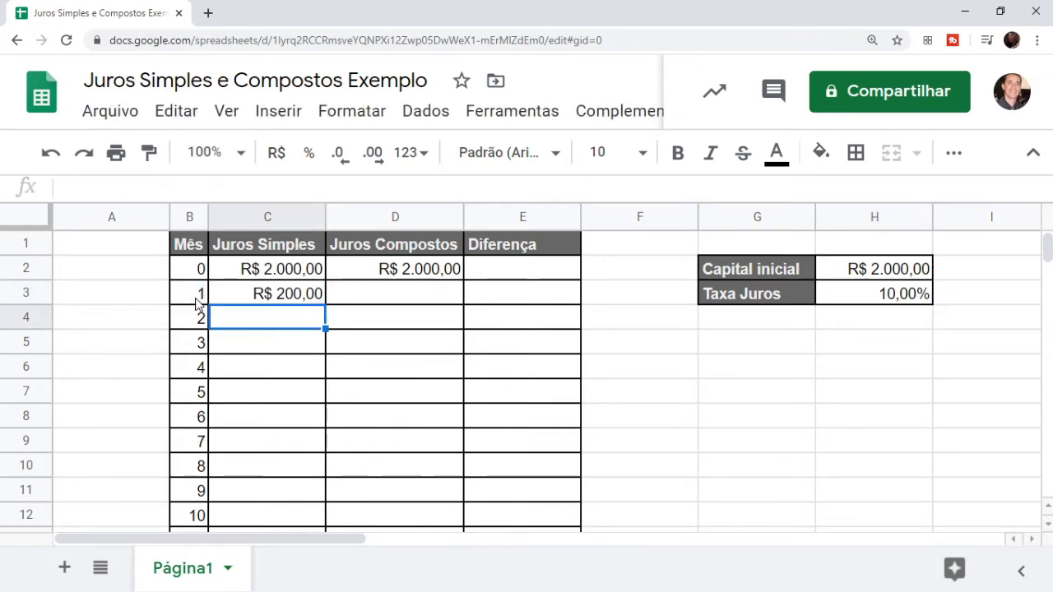
{"action": "key", "text": "Up"}
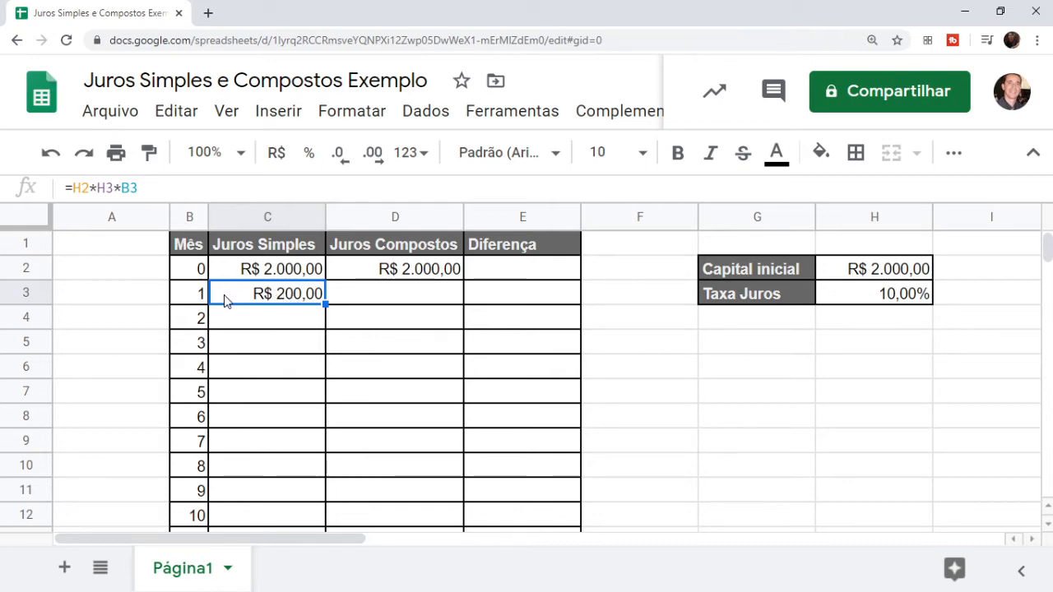
Revise C3 to =(H2*H3*B3)+H2 so it shows R$ 2.200,00
{"action": "left_click", "coordinate": [164, 189]}
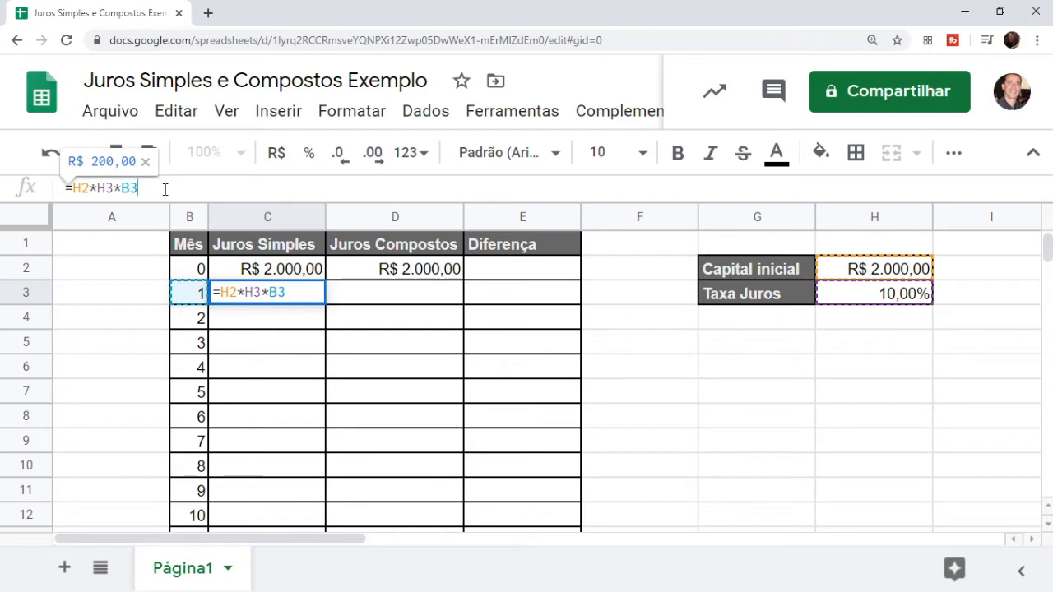
{"action": "type", "text": ")"}
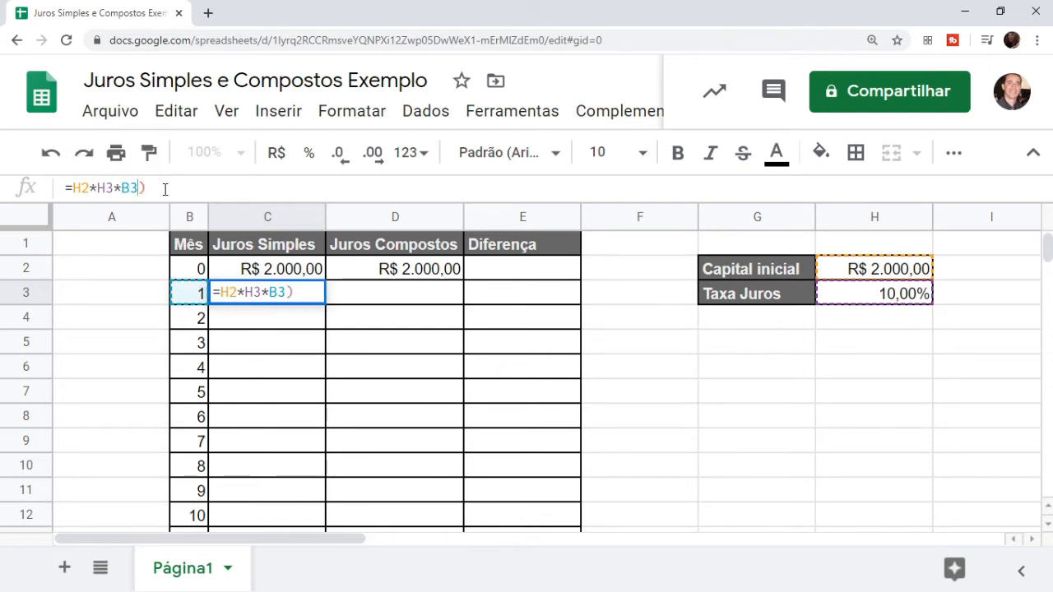
{"action": "key", "text": "Left"}
{"action": "key", "text": "Left"}
{"action": "key", "text": "Left"}
{"action": "key", "text": "Left"}
{"action": "key", "text": "Left"}
{"action": "key", "text": "Left"}
{"action": "key", "text": "Left"}
{"action": "key", "text": "Left"}
{"action": "key", "text": "Left"}
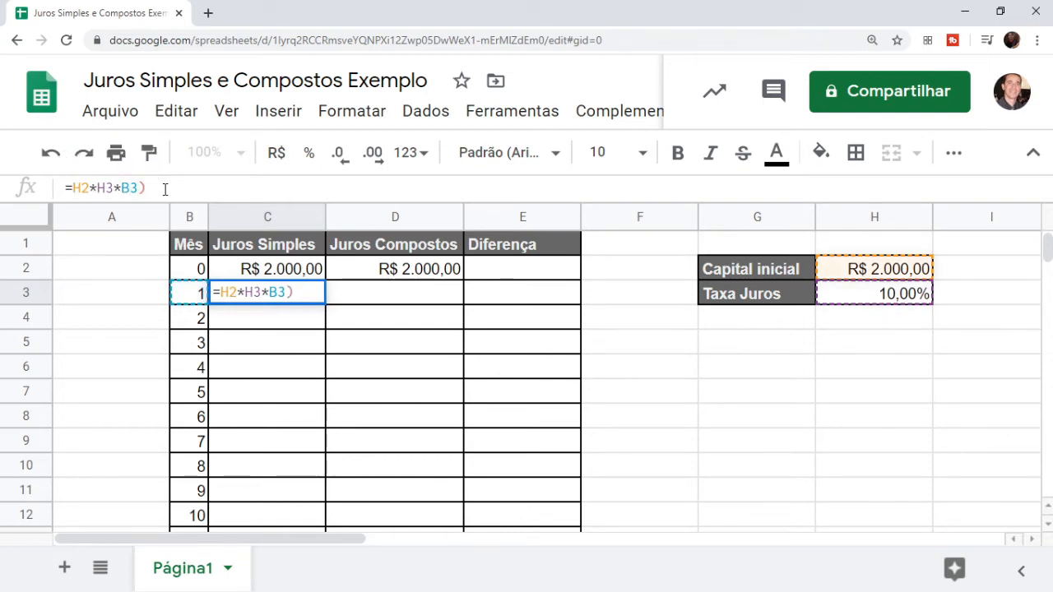
{"action": "type", "text": "("}
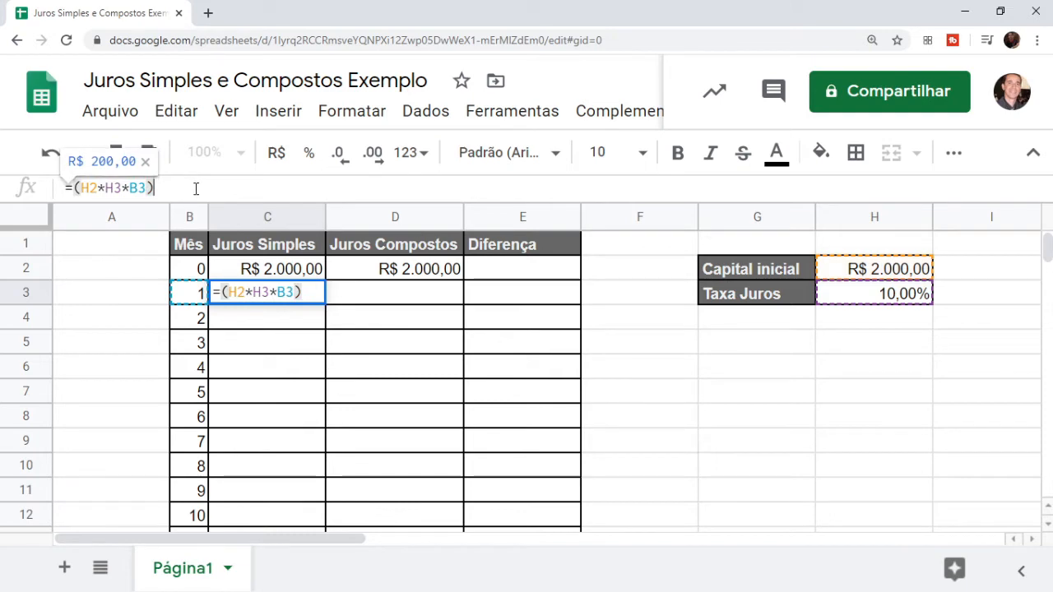
{"action": "type", "text": "+"}
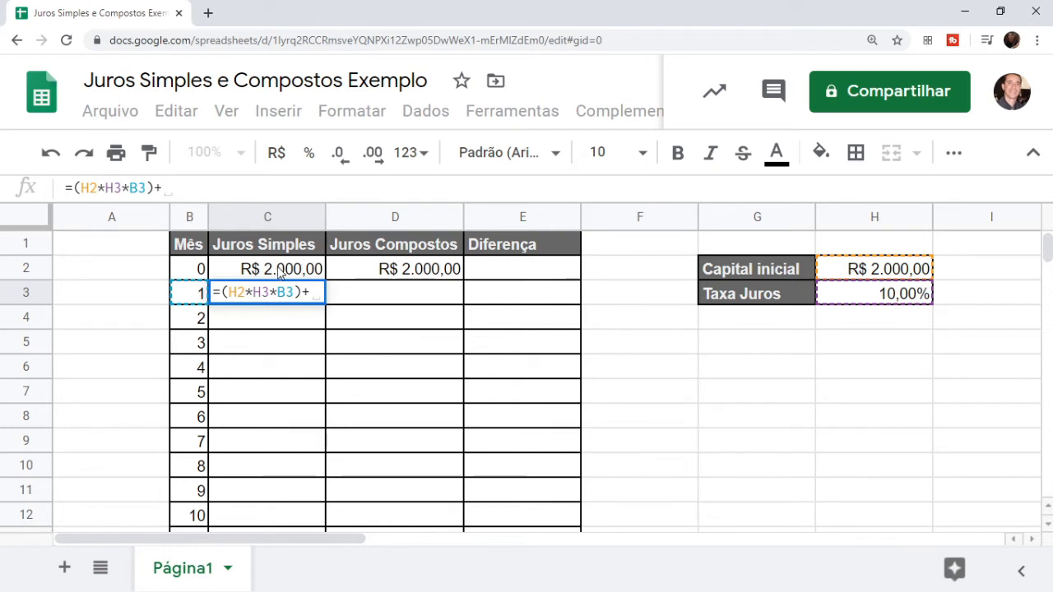
{"action": "left_click", "coordinate": [864, 279]}
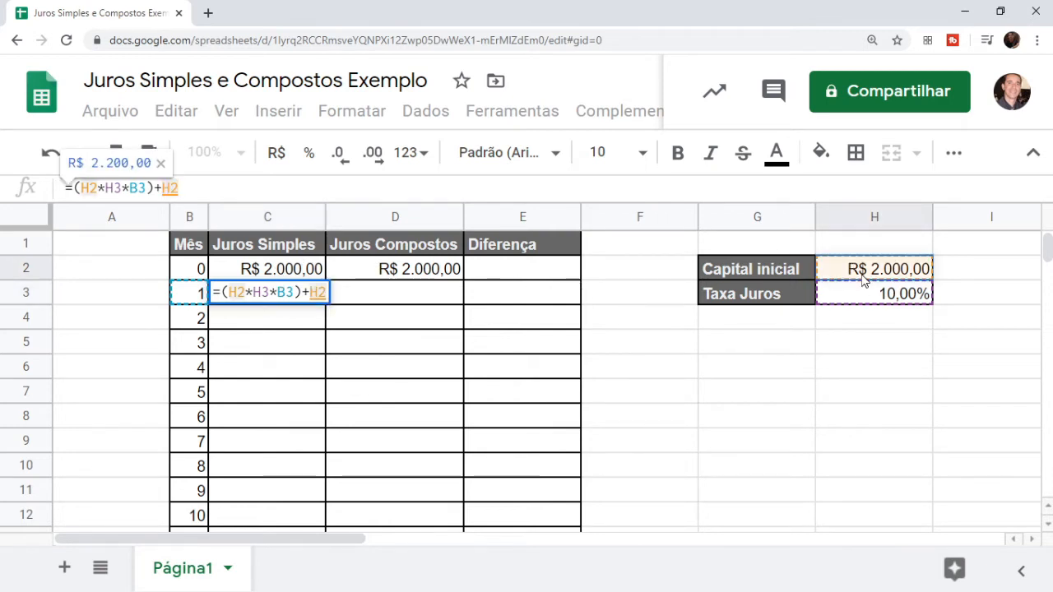
{"action": "key", "text": "Return"}
{"action": "key", "text": "Up"}
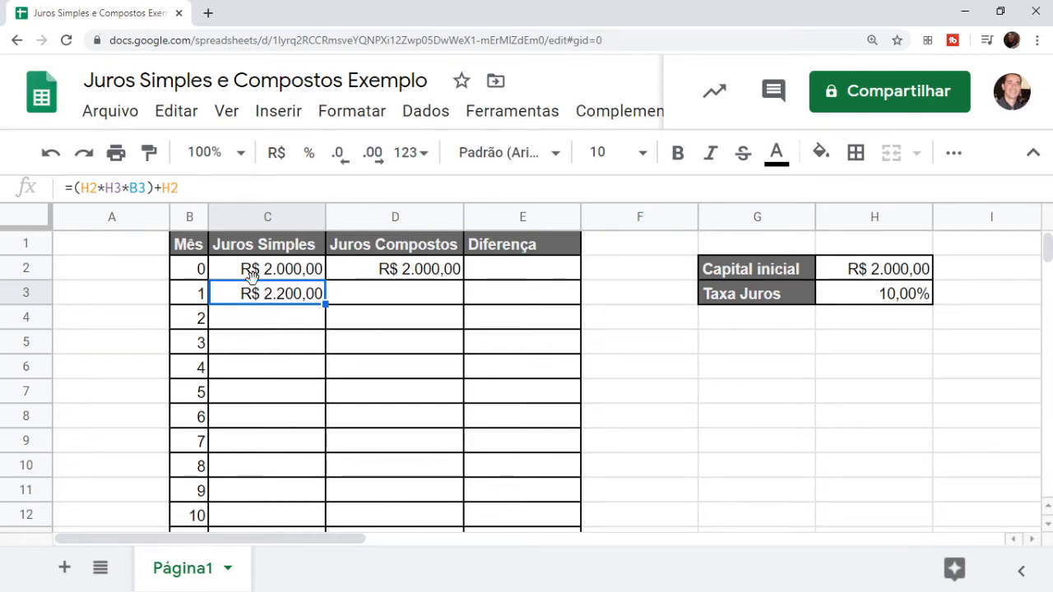
Make C3's formula =($H$2*$H$3*B3)+$H$2 with F4 on each capital and rate reference
{"action": "left_click", "coordinate": [90, 188]}
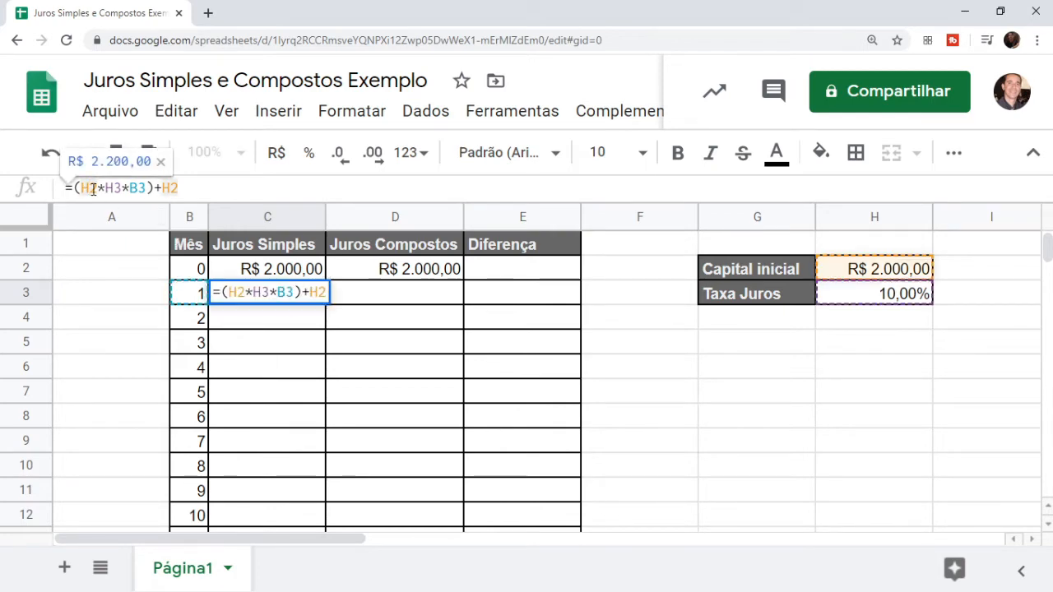
{"action": "key", "text": "F4"}
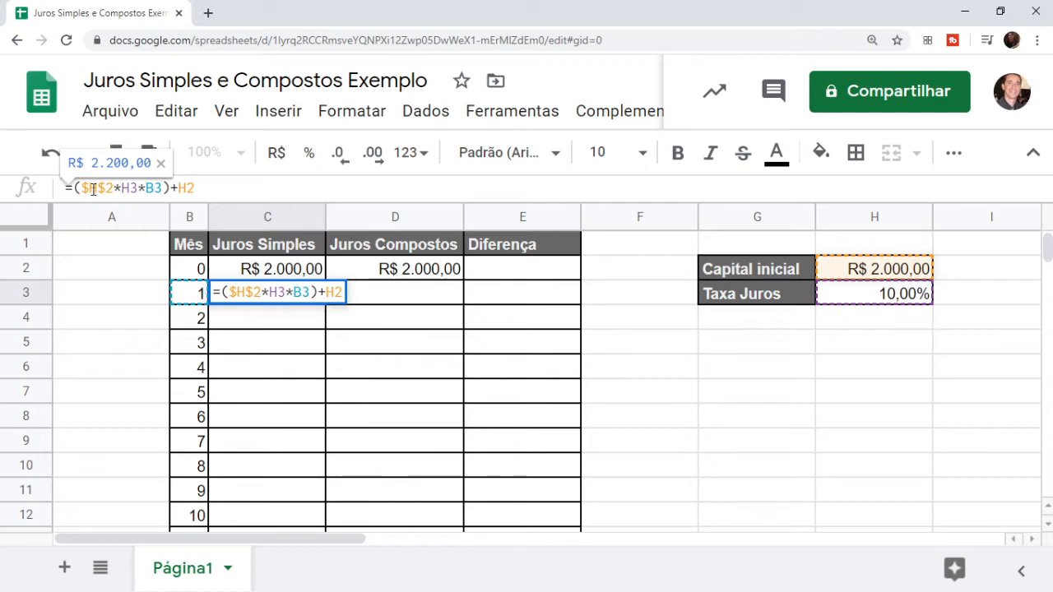
{"action": "left_click", "coordinate": [277, 293]}
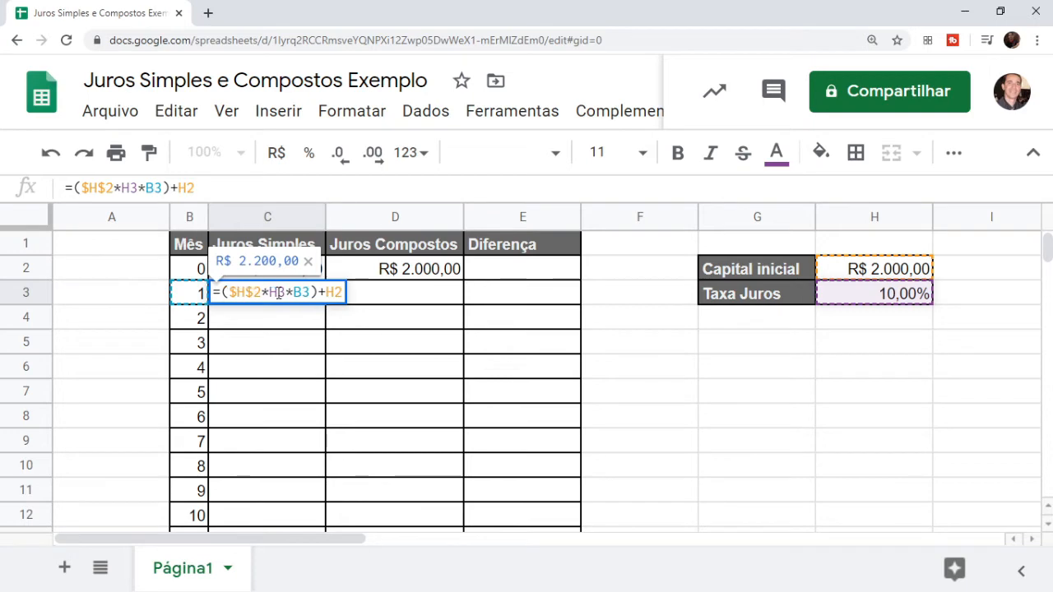
{"action": "key", "text": "F4"}
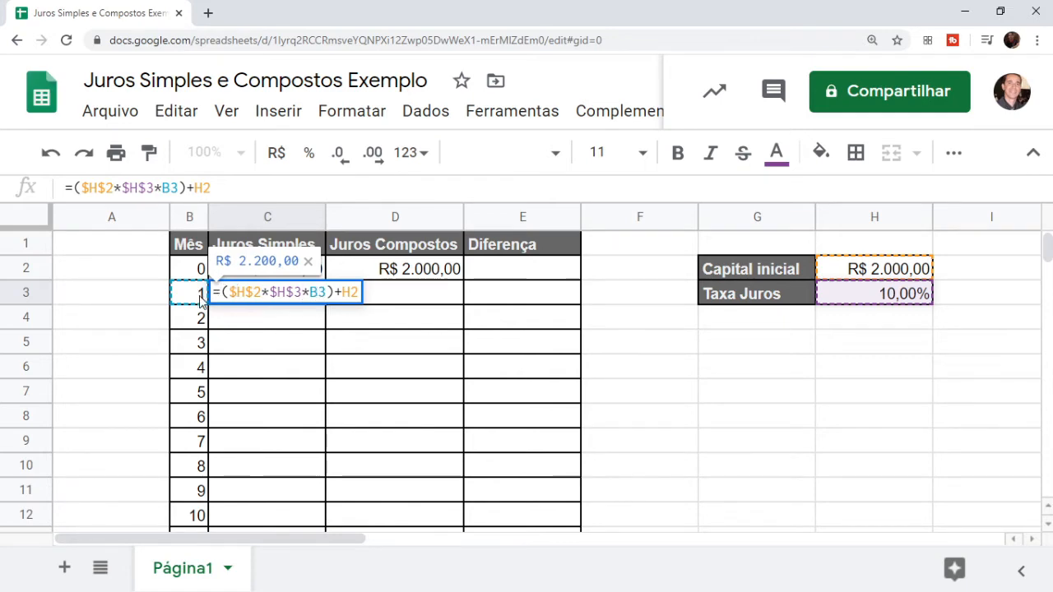
{"action": "left_click", "coordinate": [345, 292]}
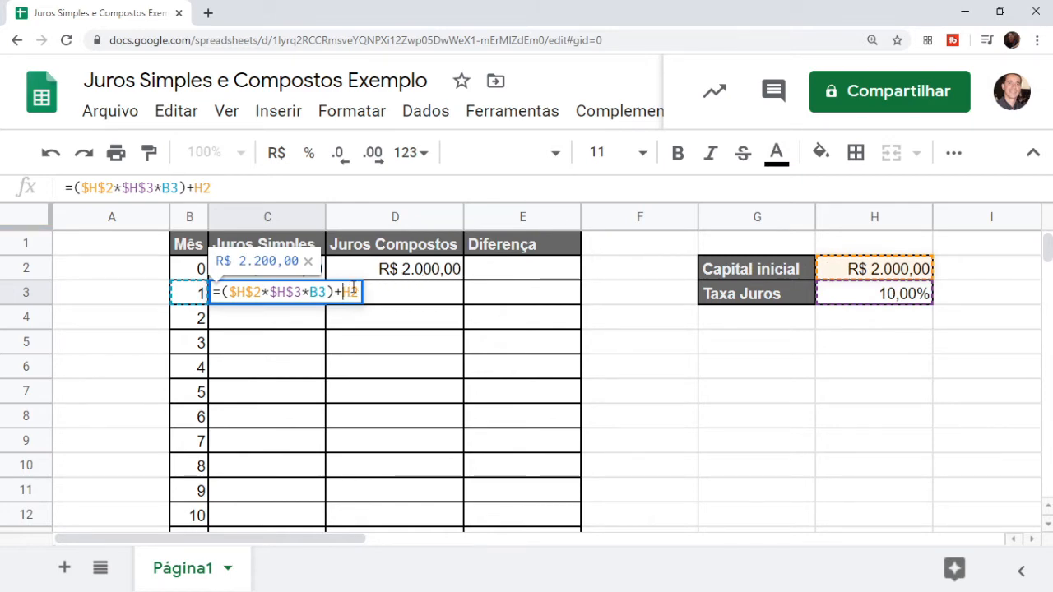
{"action": "key", "text": "F4"}
{"action": "key", "text": "Return"}
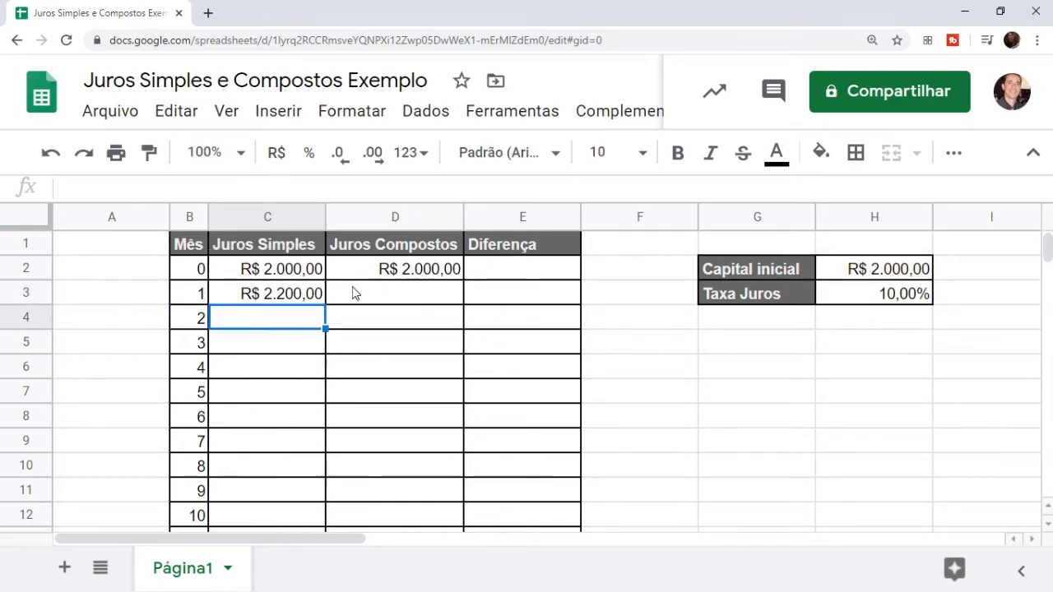
{"action": "left_click", "coordinate": [310, 299]}
Copy C3's formula down to C14, giving R$ 2.200,00 through R$ 4.400,00
{"action": "left_click_drag", "start_coordinate": [326, 304], "coordinate": [325, 523]}
{"action": "left_click", "coordinate": [405, 450]}
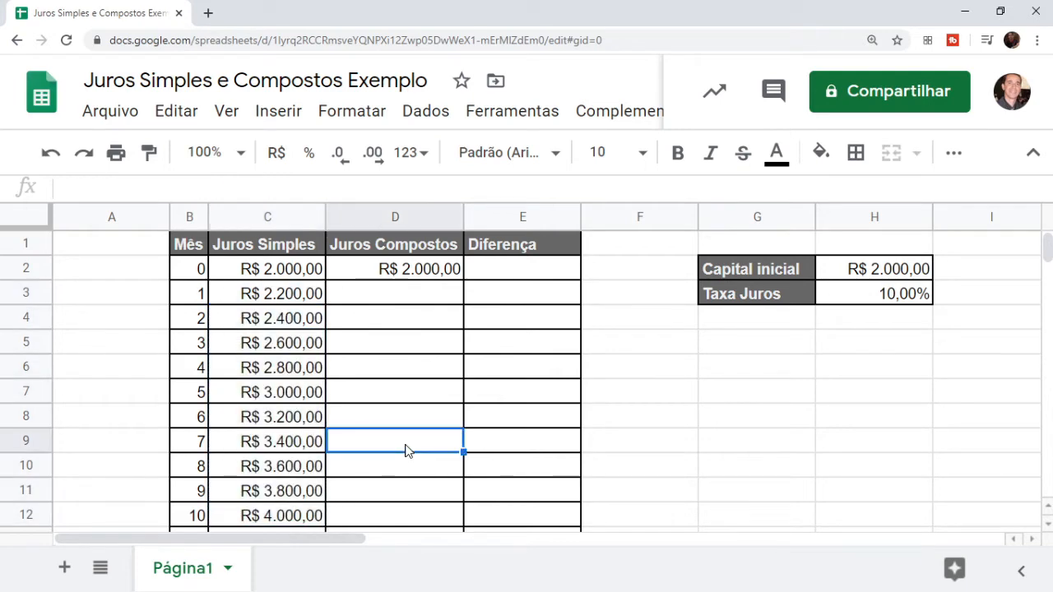
{"action": "left_click", "coordinate": [281, 321]}
{"action": "key", "text": "Down"}
{"action": "key", "text": "Down"}
{"action": "key", "text": "Down"}
{"action": "key", "text": "Down"}
{"action": "key", "text": "Down"}
{"action": "key", "text": "Down"}
{"action": "key", "text": "Down"}
{"action": "key", "text": "Down"}
{"action": "key", "text": "Down"}
{"action": "key", "text": "Down"}
{"action": "key", "text": "Down"}
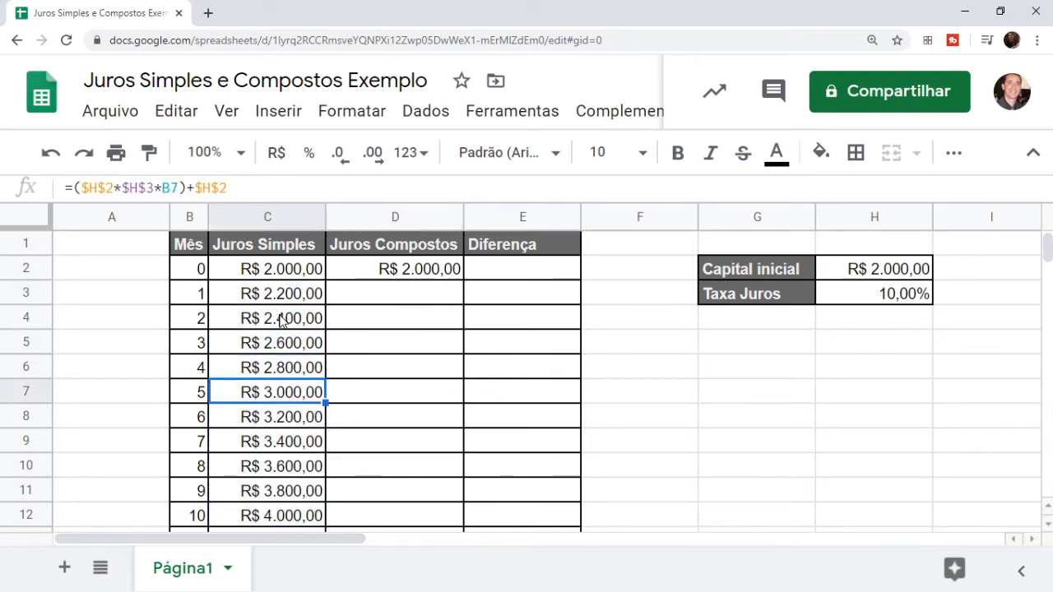
{"action": "key", "text": "Down"}
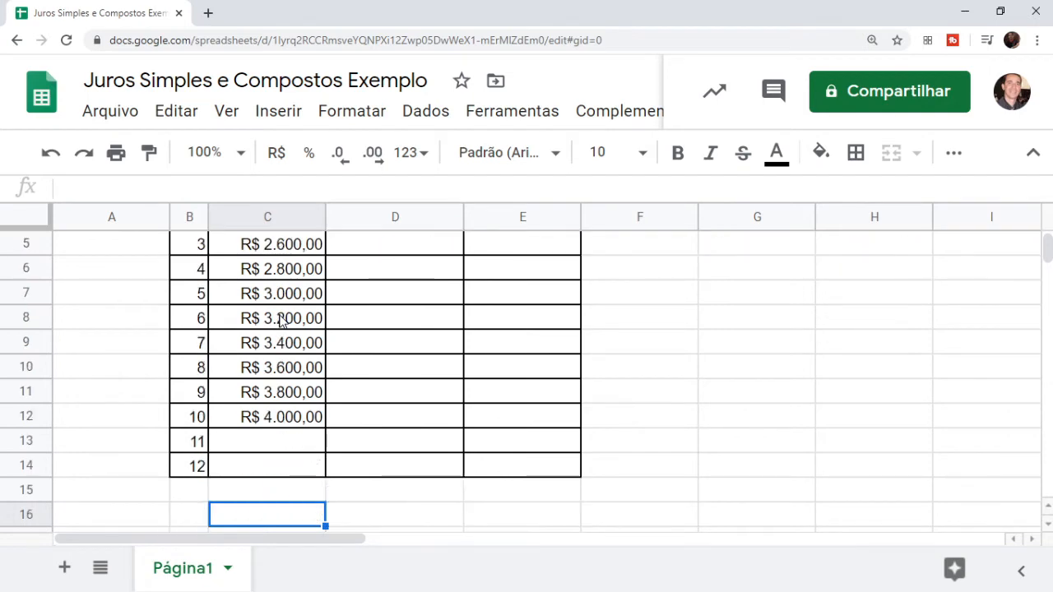
{"action": "left_click", "coordinate": [287, 371]}
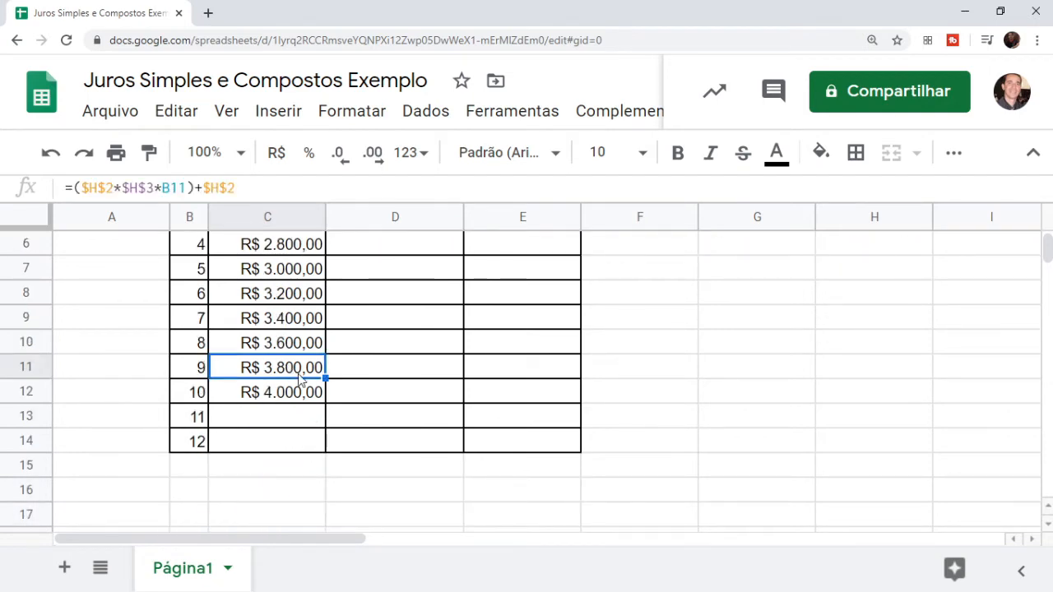
{"action": "left_click", "coordinate": [311, 393]}
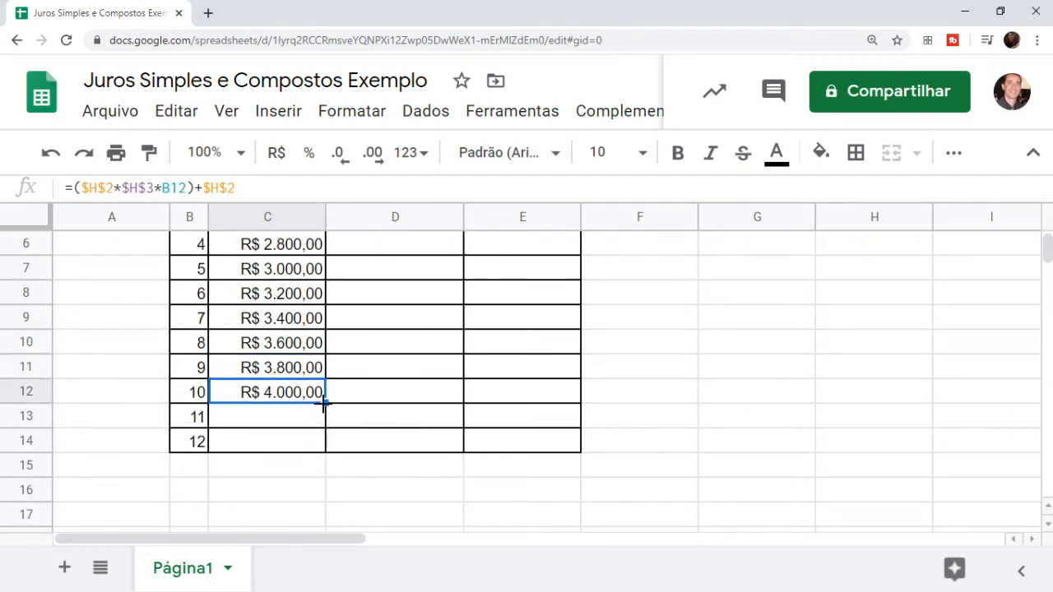
{"action": "left_click_drag", "start_coordinate": [325, 402], "coordinate": [324, 447]}
{"action": "left_click", "coordinate": [309, 445]}
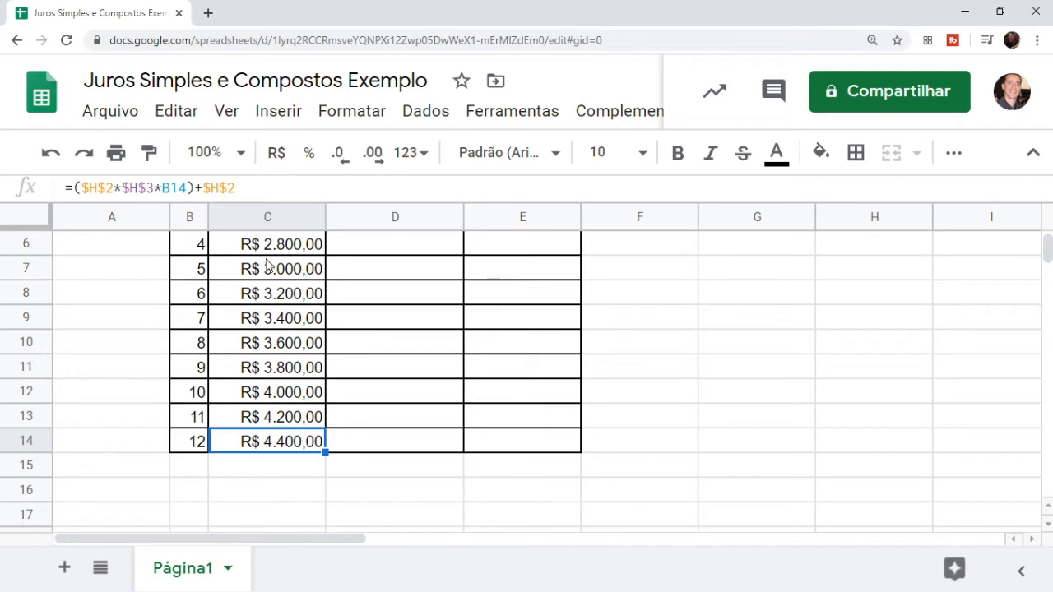
{"action": "left_click", "coordinate": [248, 188]}
{"action": "key", "text": "BackSpace"}
{"action": "key", "text": "BackSpace"}
{"action": "key", "text": "BackSpace"}
{"action": "key", "text": "BackSpace"}
{"action": "key", "text": "BackSpace"}
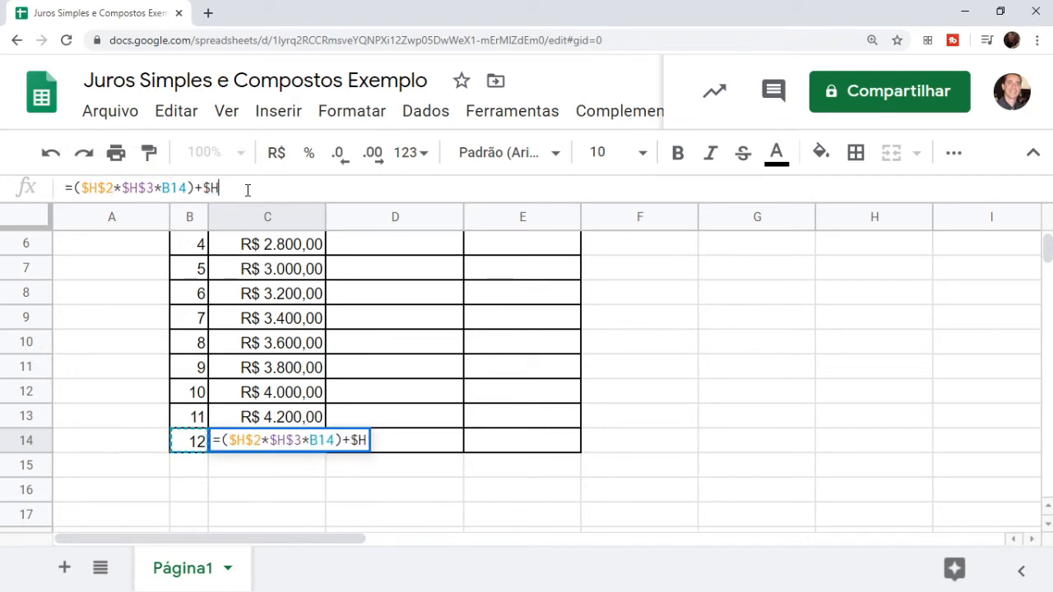
{"action": "key", "text": "Return"}
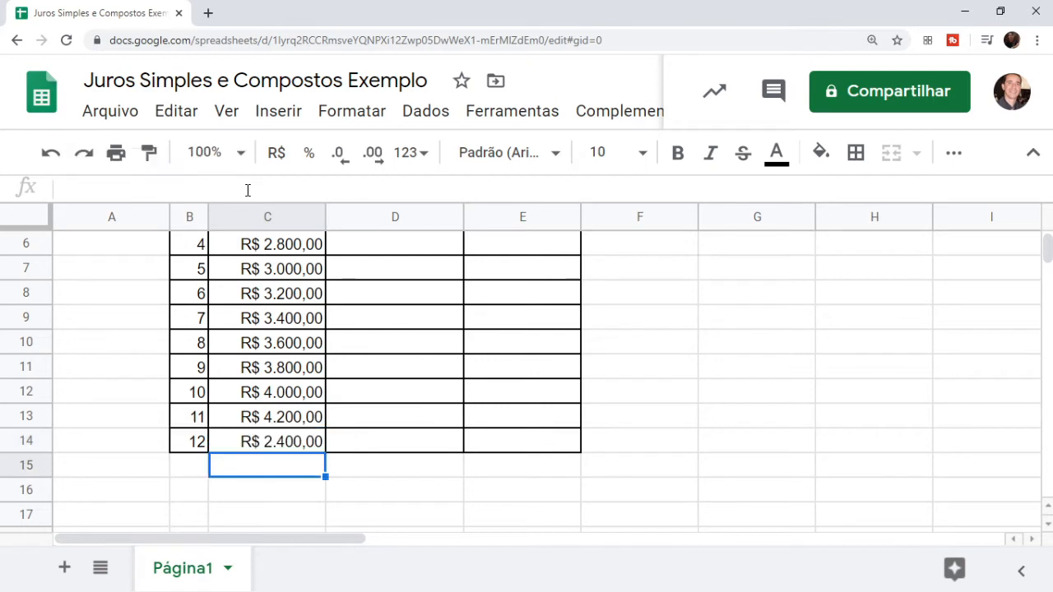
{"action": "key", "text": "Up"}
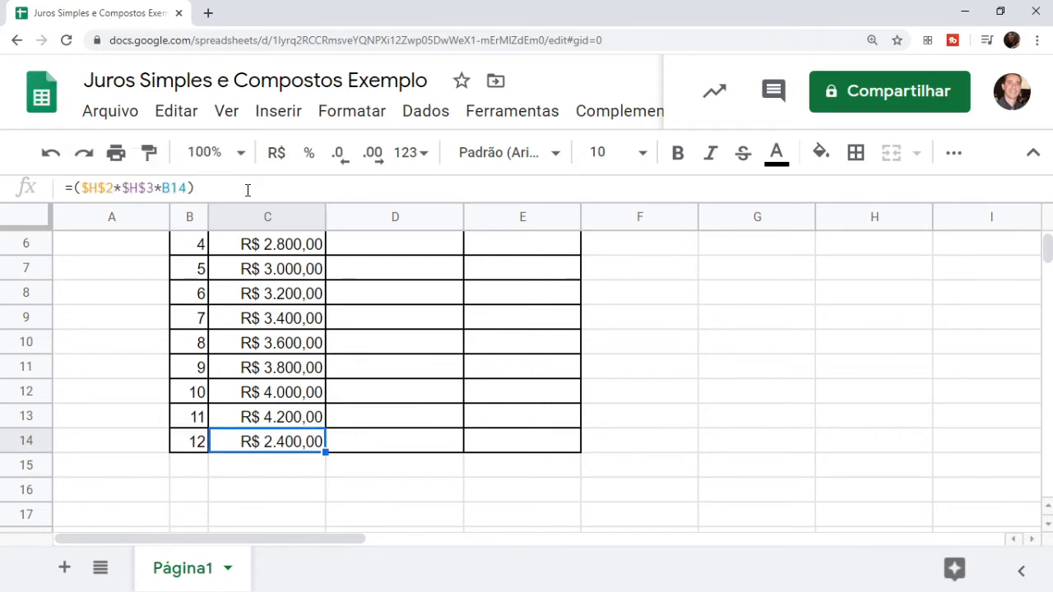
{"action": "left_click", "coordinate": [239, 189]}
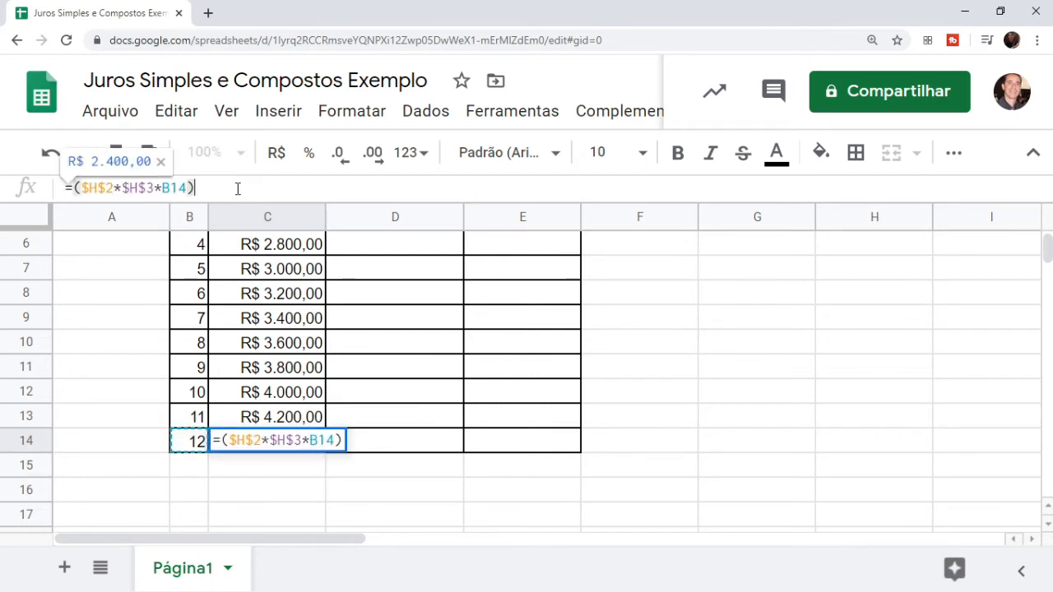
{"action": "type", "text": "+"}
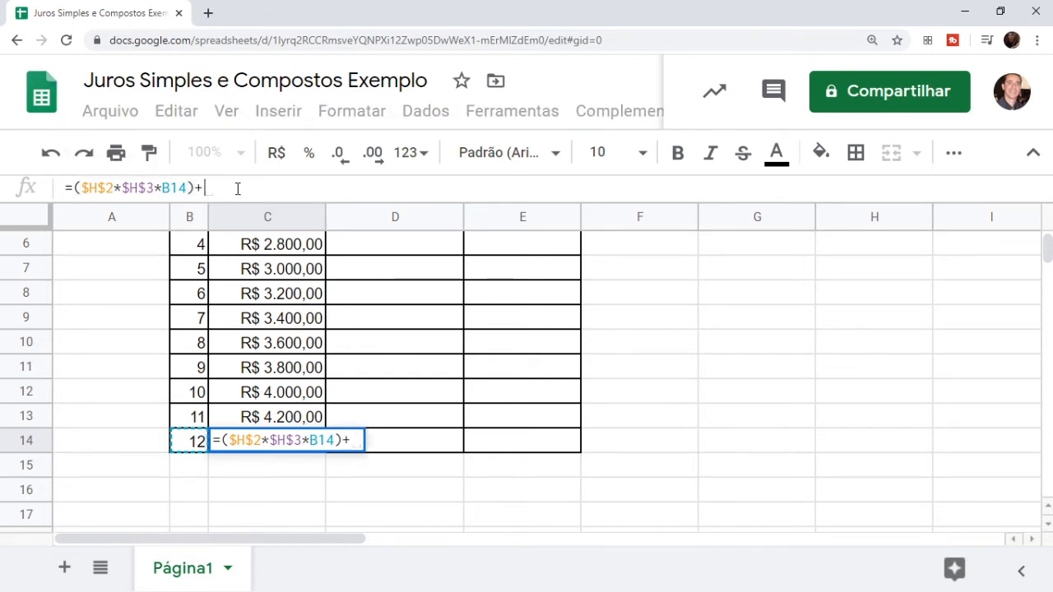
{"action": "type", "text": "h2"}
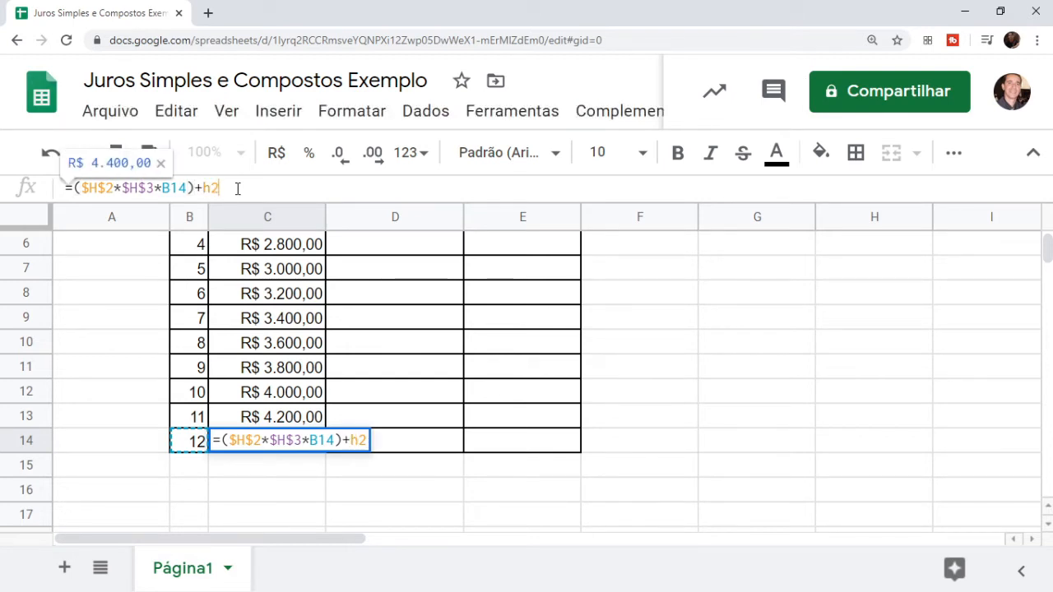
{"action": "key", "text": "BackSpace"}
{"action": "key", "text": "BackSpace"}
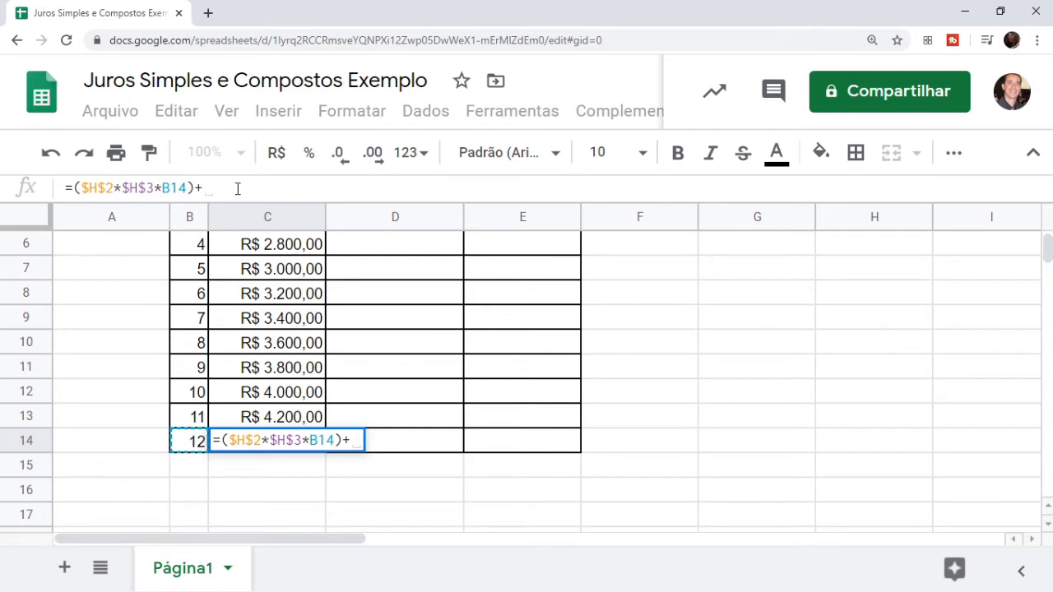
{"action": "type", "text": "H2"}
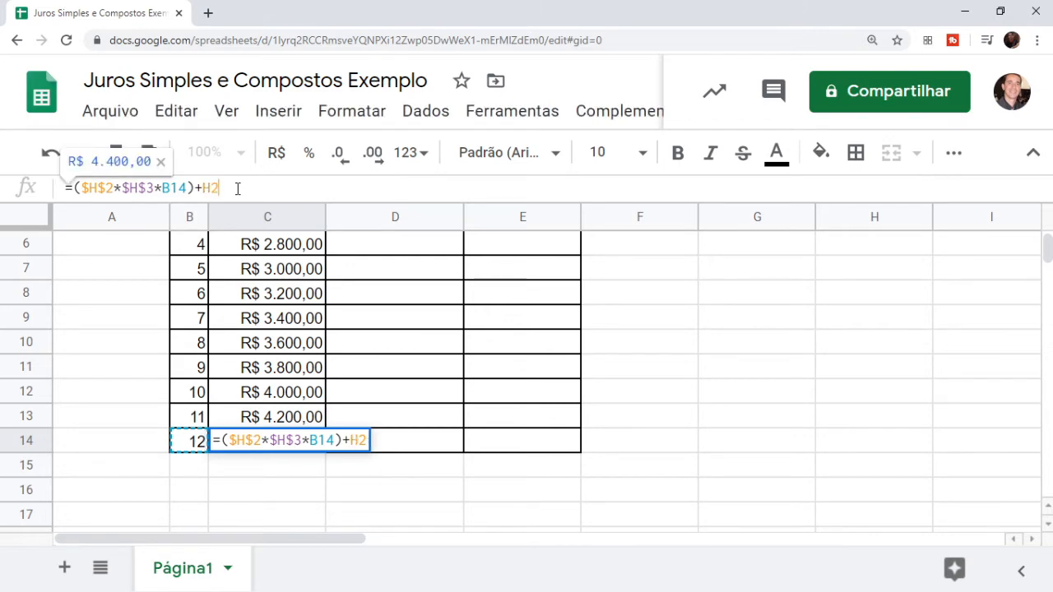
{"action": "key", "text": "F4"}
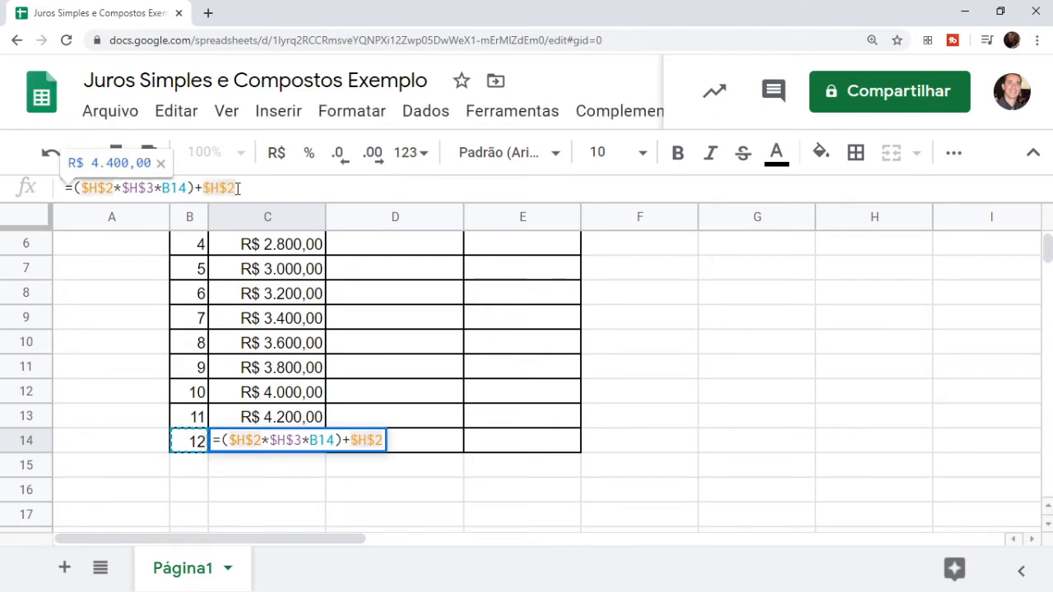
{"action": "key", "text": "Return"}
{"action": "key", "text": "Up"}
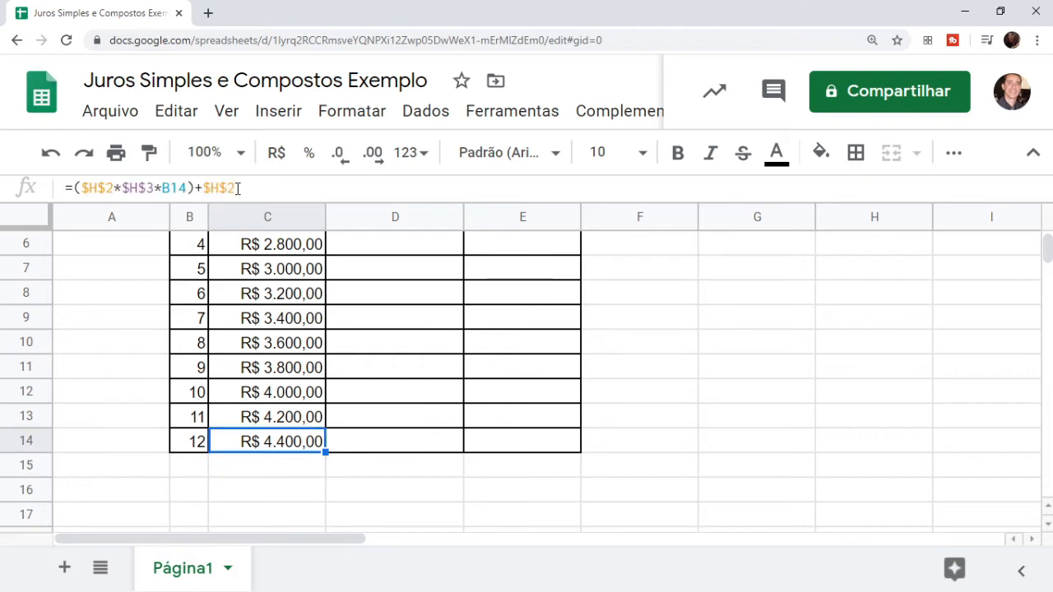
{"action": "key", "text": "Up"}
{"action": "key", "text": "ctrl+Up"}
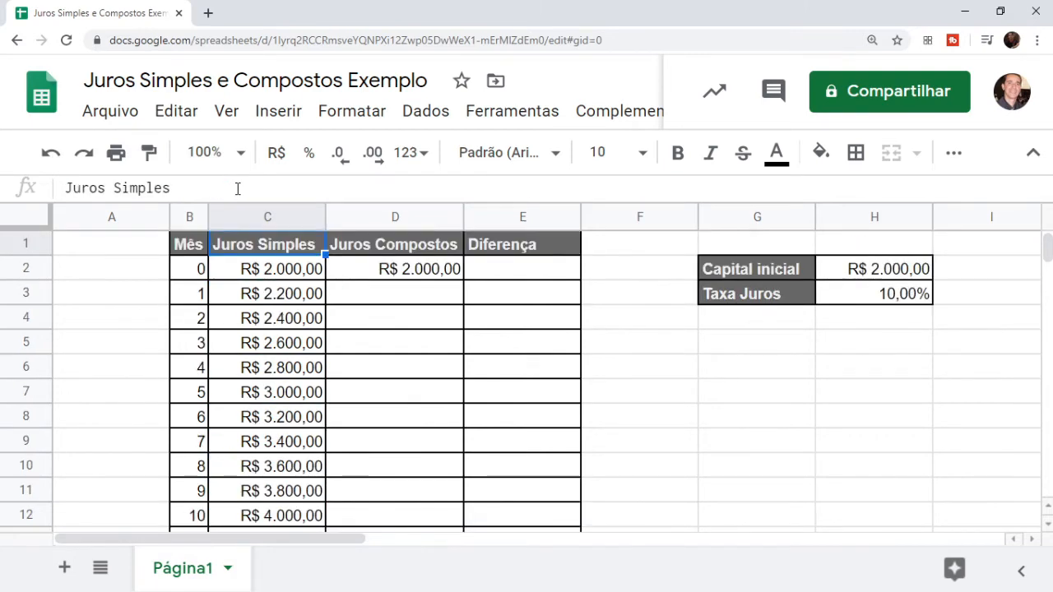
Enter =(D2*H3) in D3 for month 1's compound interest
{"action": "key", "text": "Down"}
{"action": "key", "text": "Down"}
{"action": "key", "text": "Up"}
{"action": "key", "text": "Right"}
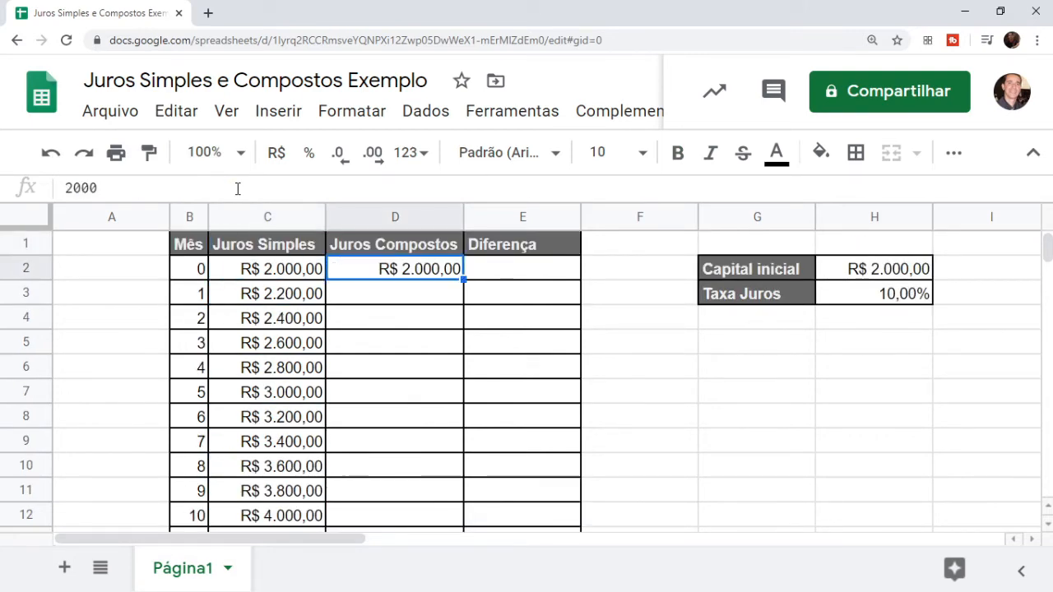
{"action": "key", "text": "Down"}
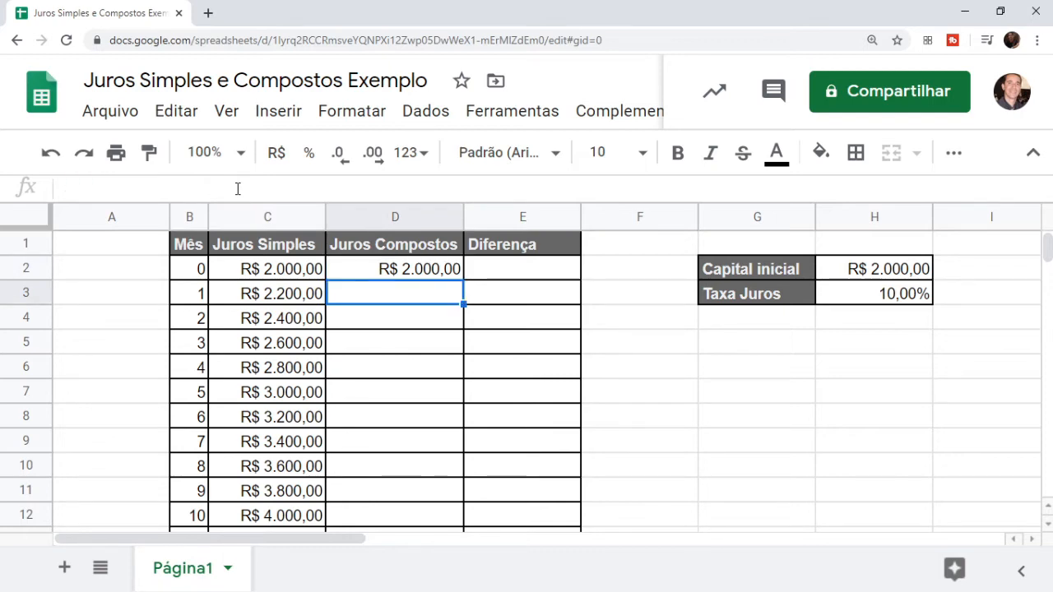
{"action": "type", "text": "="}
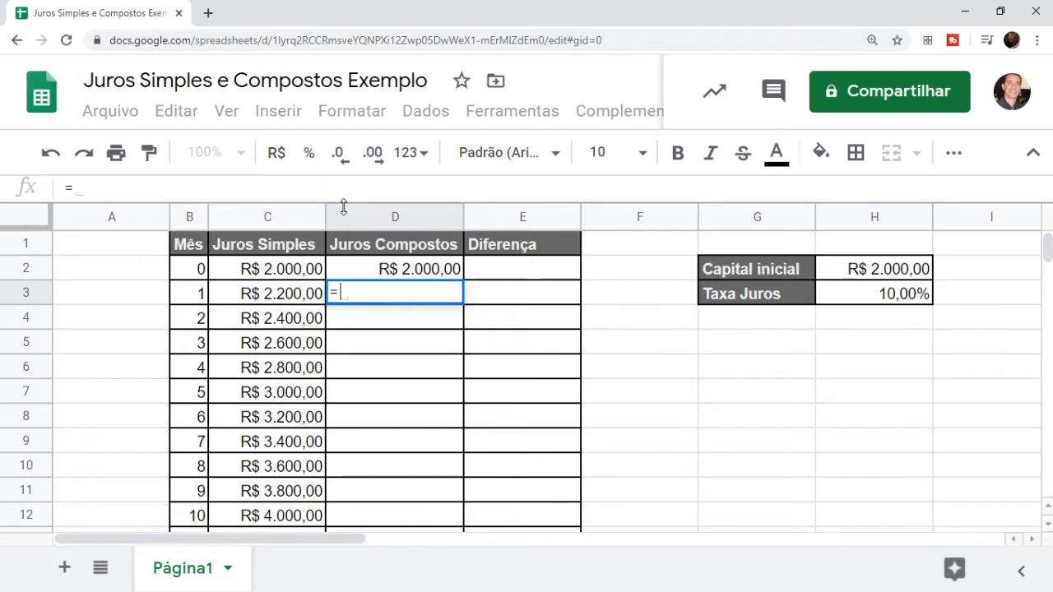
{"action": "left_click", "coordinate": [442, 276]}
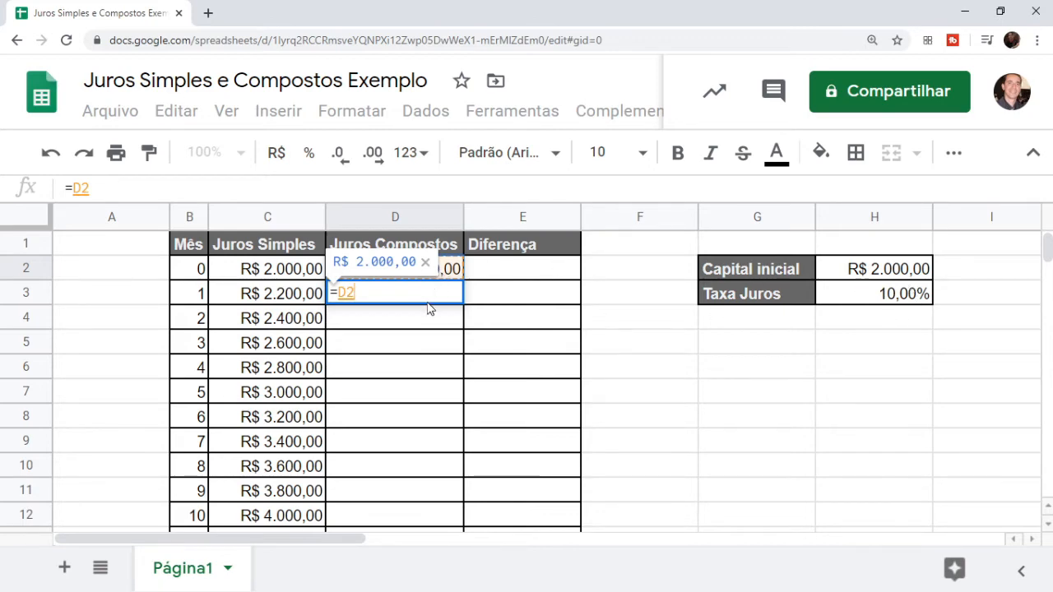
{"action": "type", "text": "*"}
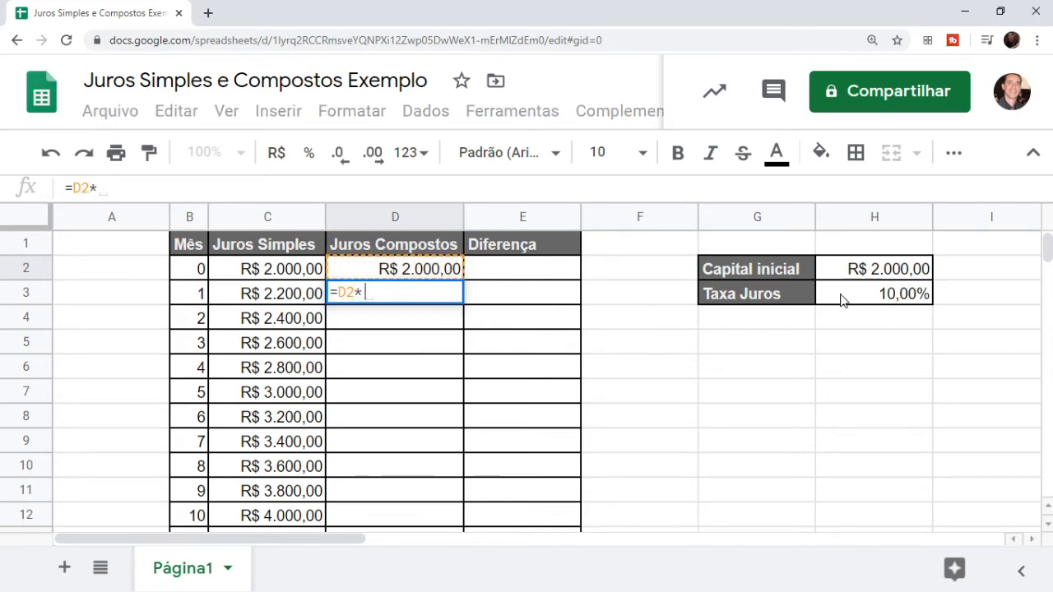
{"action": "left_click", "coordinate": [878, 303]}
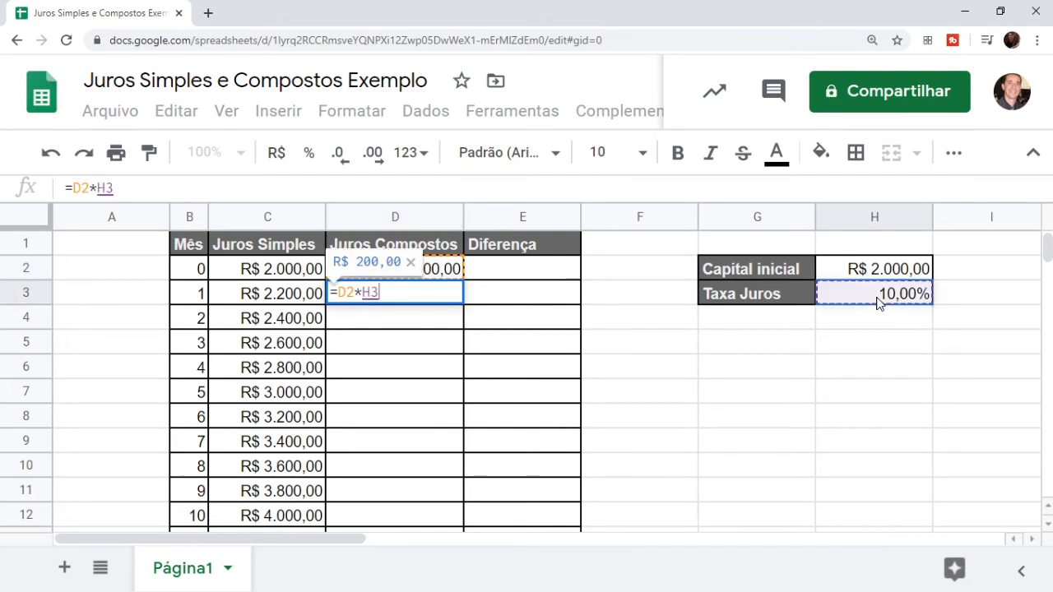
{"action": "type", "text": ")"}
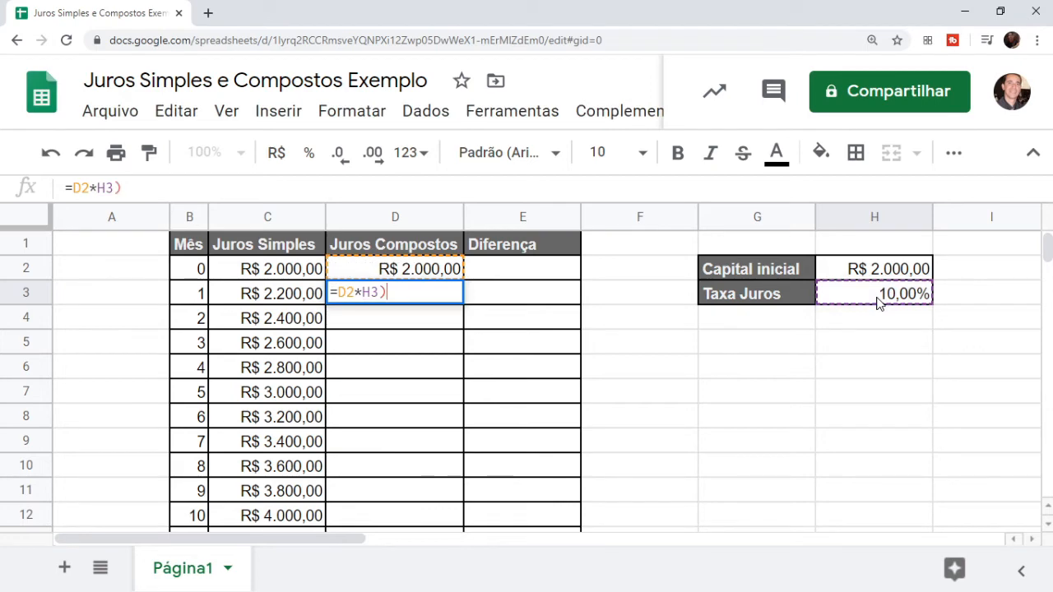
{"action": "key", "text": "Left"}
{"action": "key", "text": "Left"}
{"action": "key", "text": "Left"}
{"action": "key", "text": "Left"}
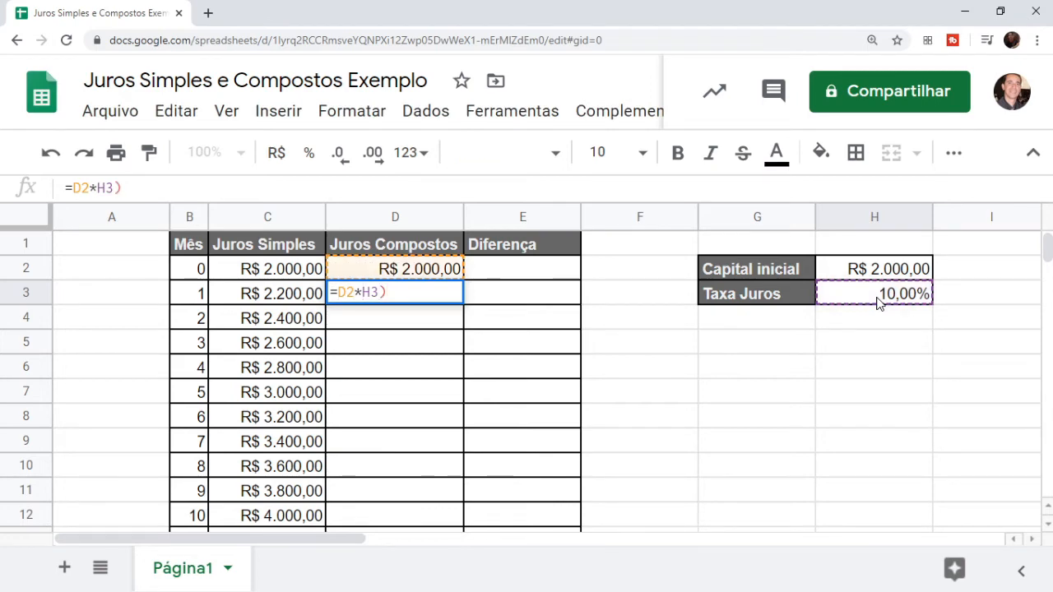
{"action": "type", "text": "("}
{"action": "key", "text": "Return"}
Append +D2 to D3's formula, making =(D2*H3)+D2 show R$ 2.200,00
{"action": "key", "text": "Up"}
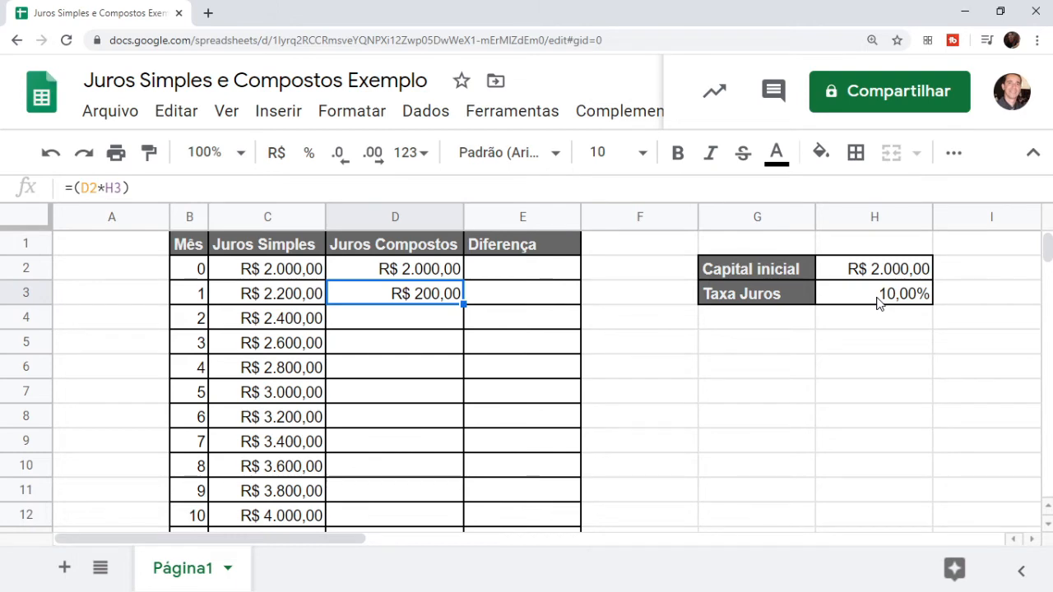
{"action": "key", "text": "F2"}
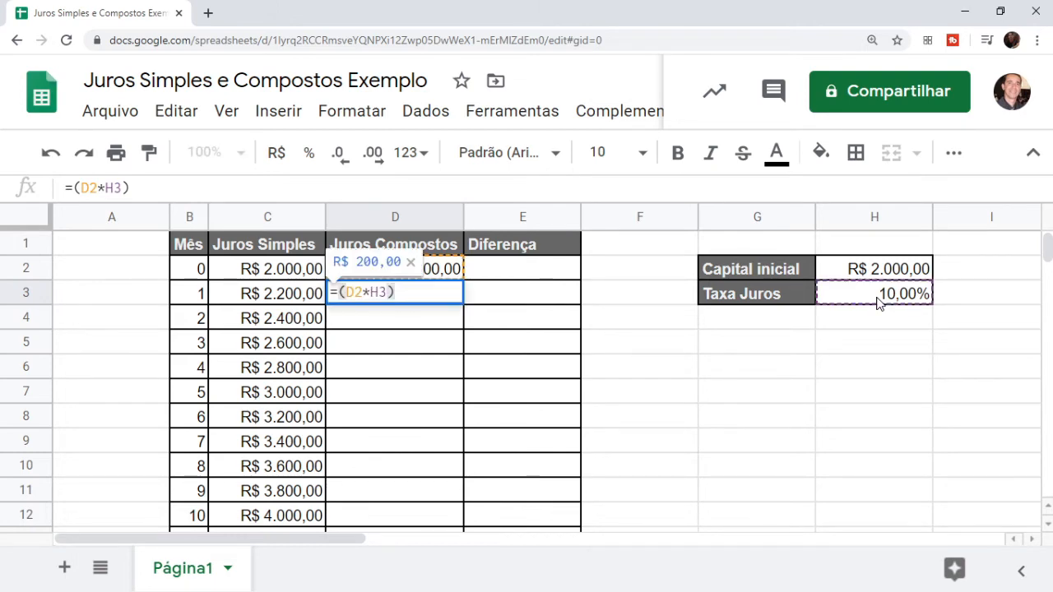
{"action": "type", "text": "+"}
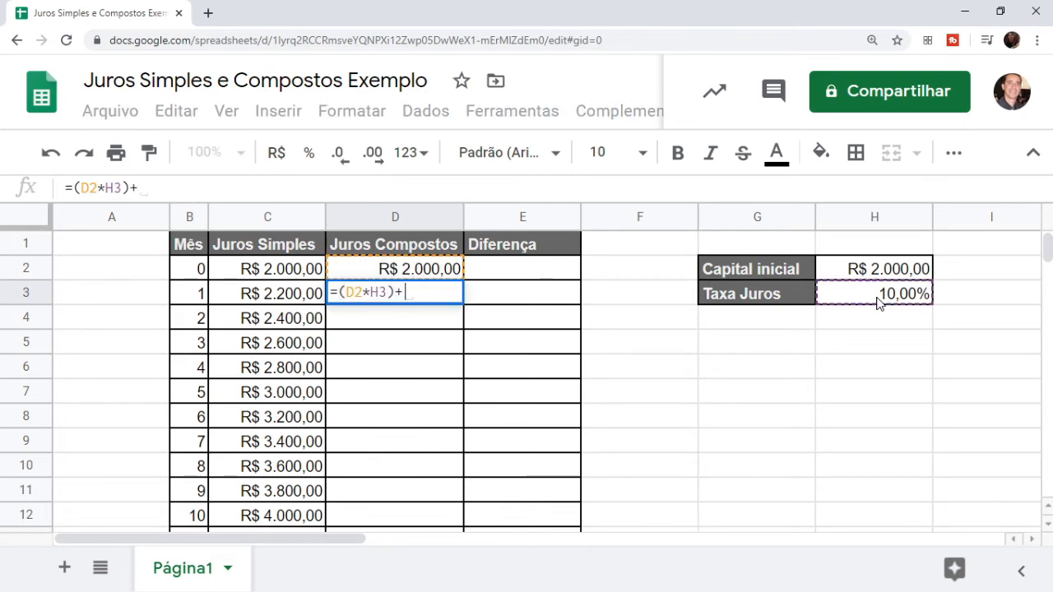
{"action": "left_click", "coordinate": [425, 275]}
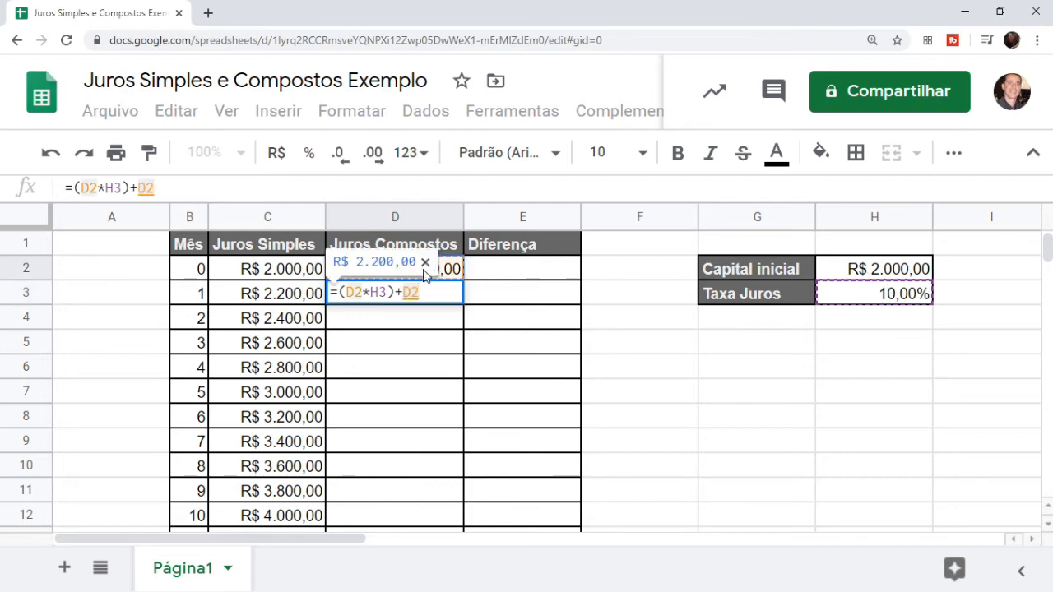
{"action": "key", "text": "Return"}
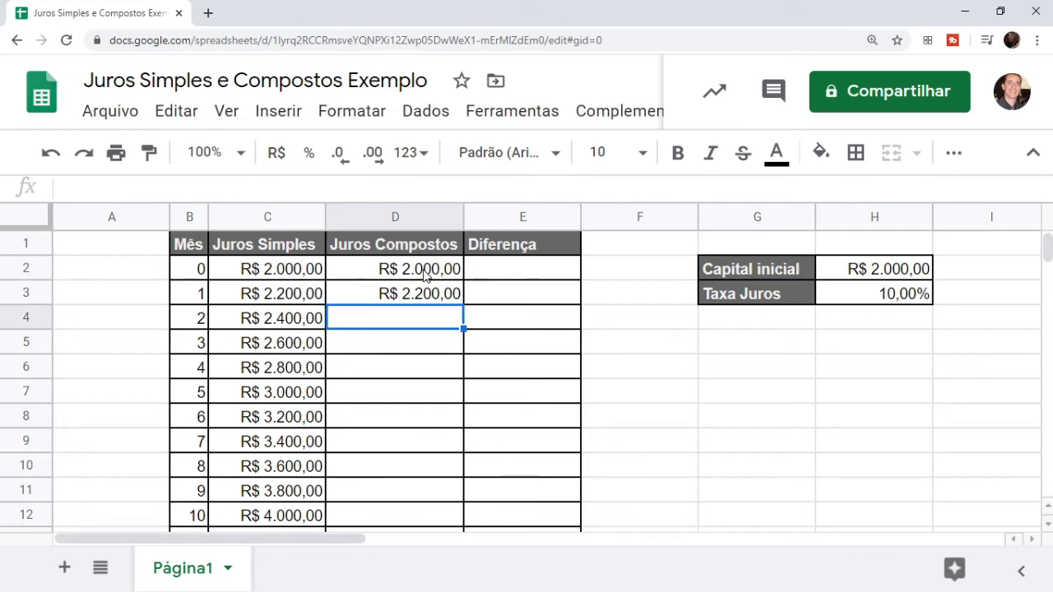
{"action": "key", "text": "Up"}
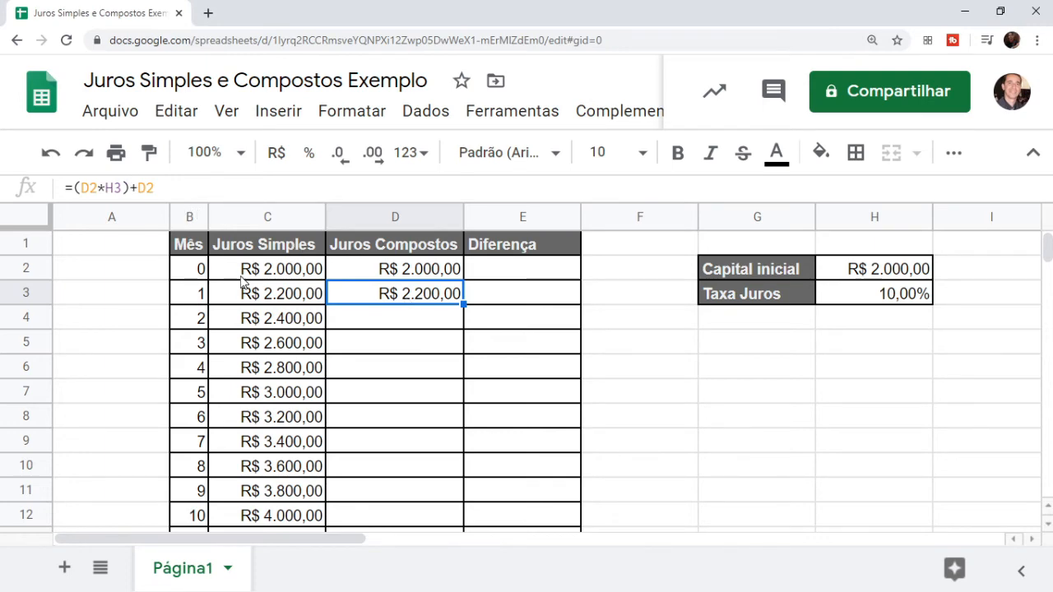
{"action": "scroll", "coordinate": [243, 282], "scroll_direction": "up", "scroll_amount": 5}
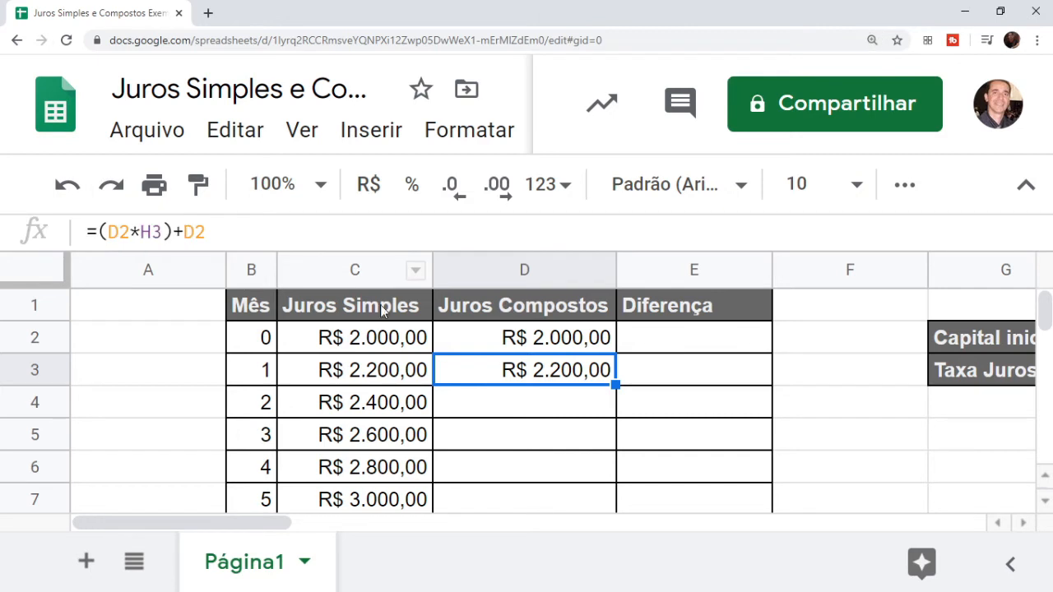
{"action": "double_click", "coordinate": [489, 374]}
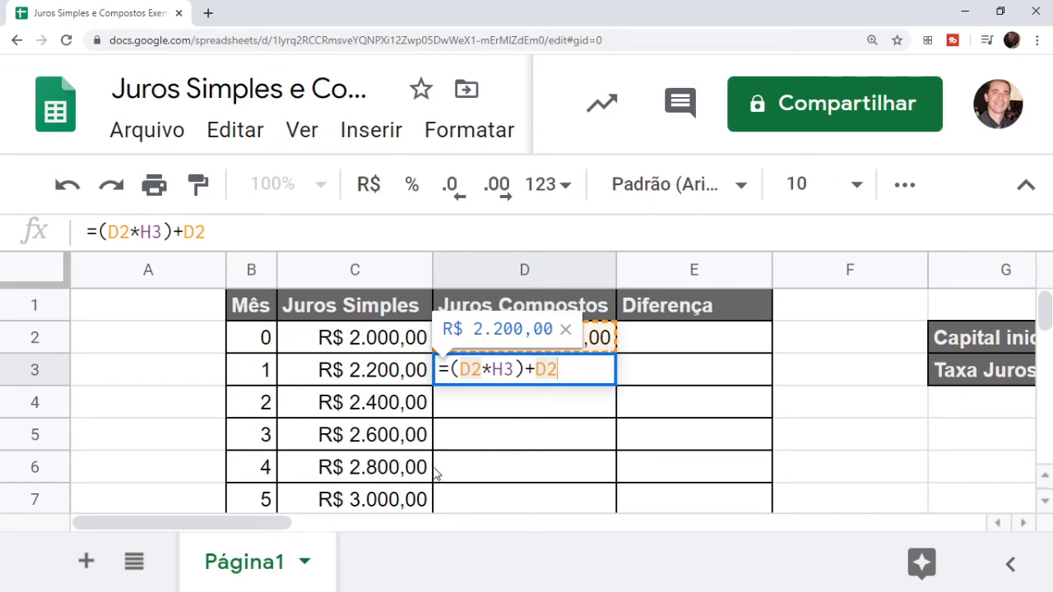
{"action": "left_click_drag", "start_coordinate": [277, 528], "coordinate": [356, 528]}
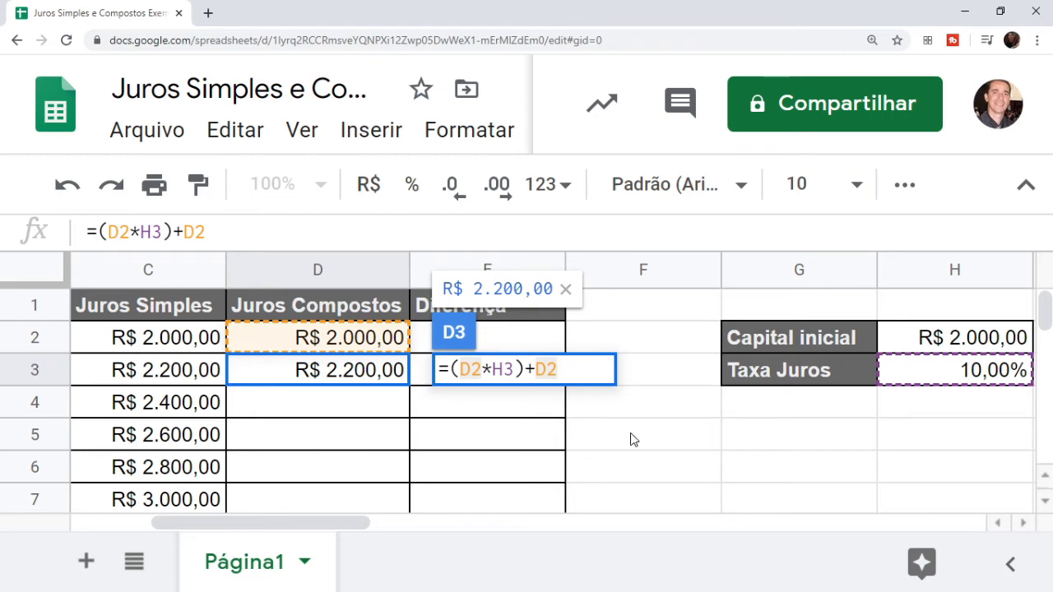
{"action": "key", "text": "Return"}
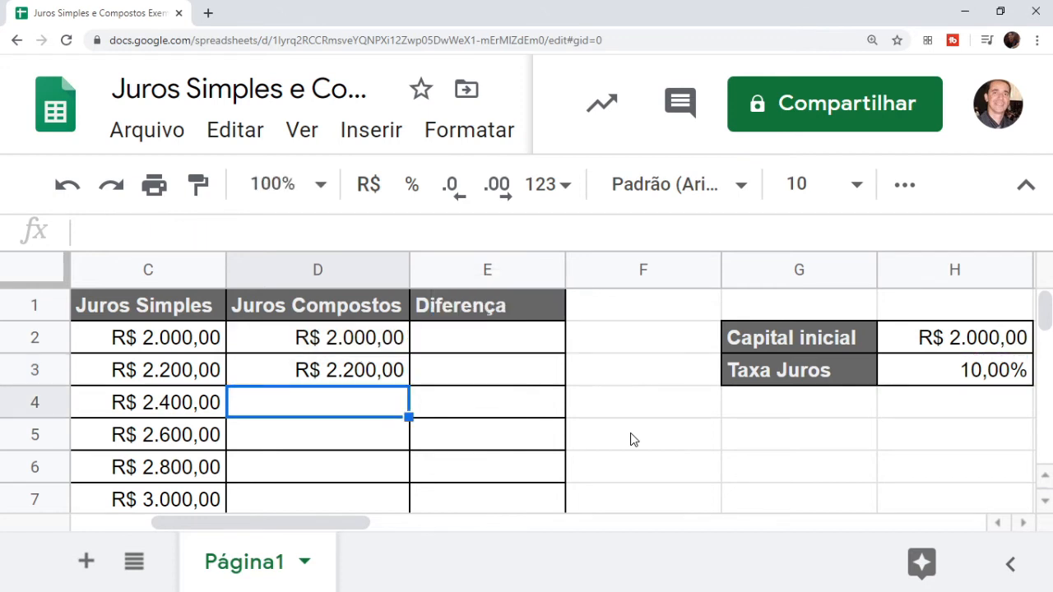
{"action": "key", "text": "Up"}
{"action": "key", "text": "Left"}
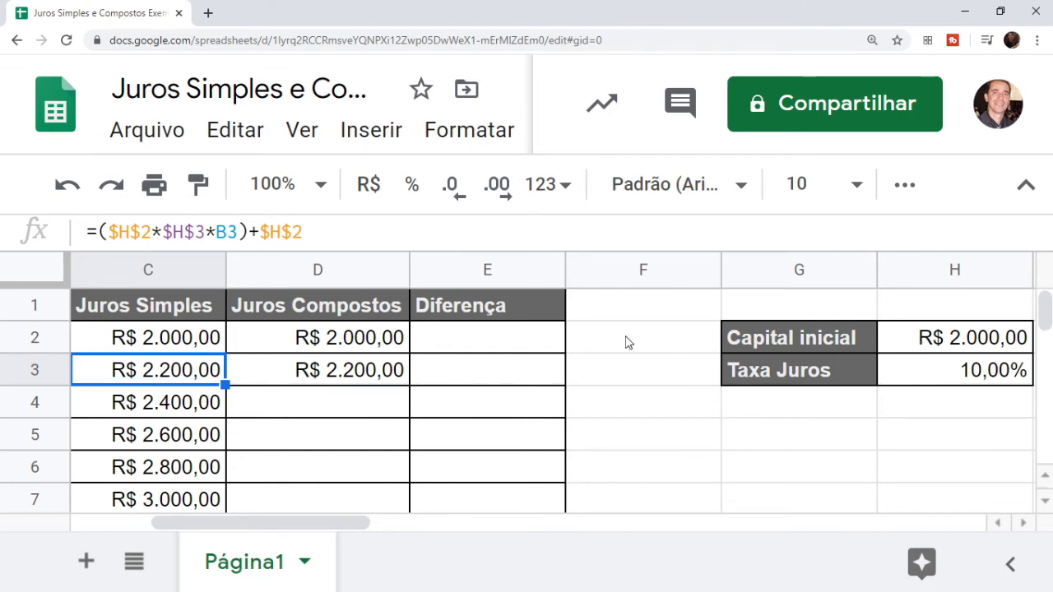
Change D3's rate reference to $H$3, giving =(D2*$H$3)+D2
{"action": "left_click", "coordinate": [345, 375]}
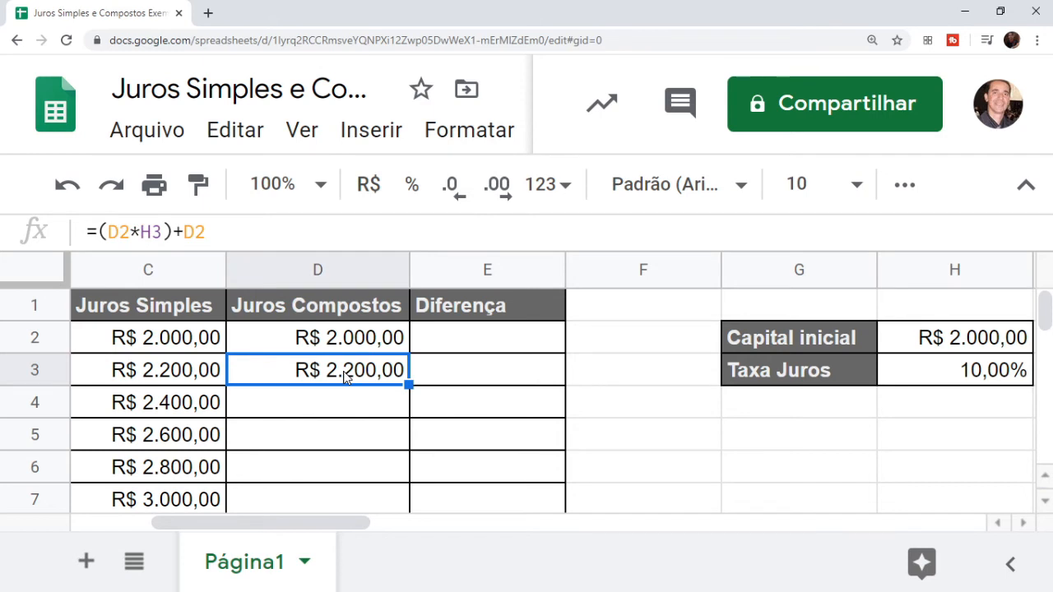
{"action": "double_click", "coordinate": [345, 375]}
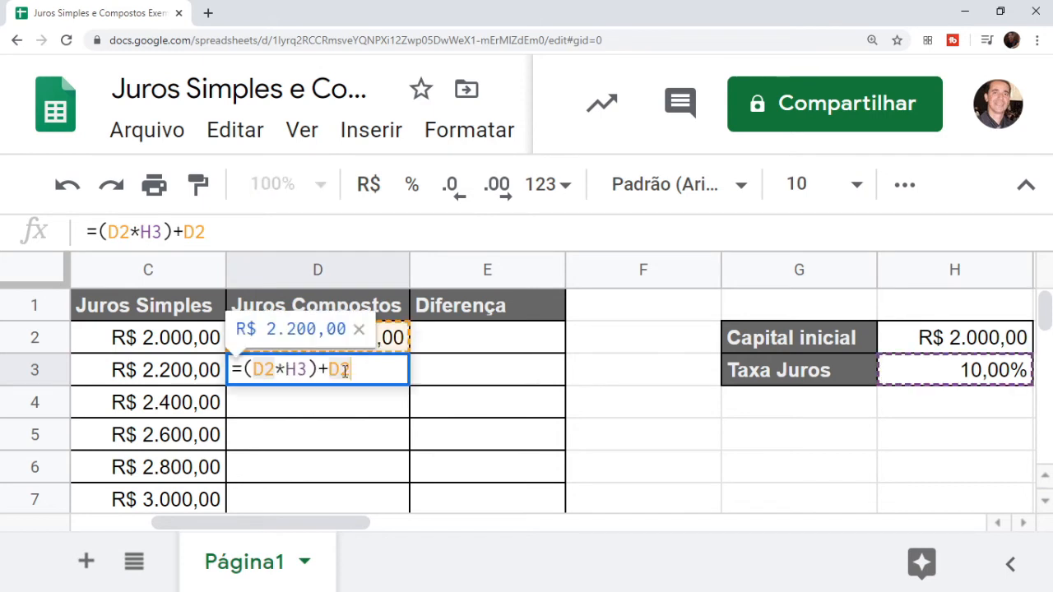
{"action": "left_click", "coordinate": [297, 369]}
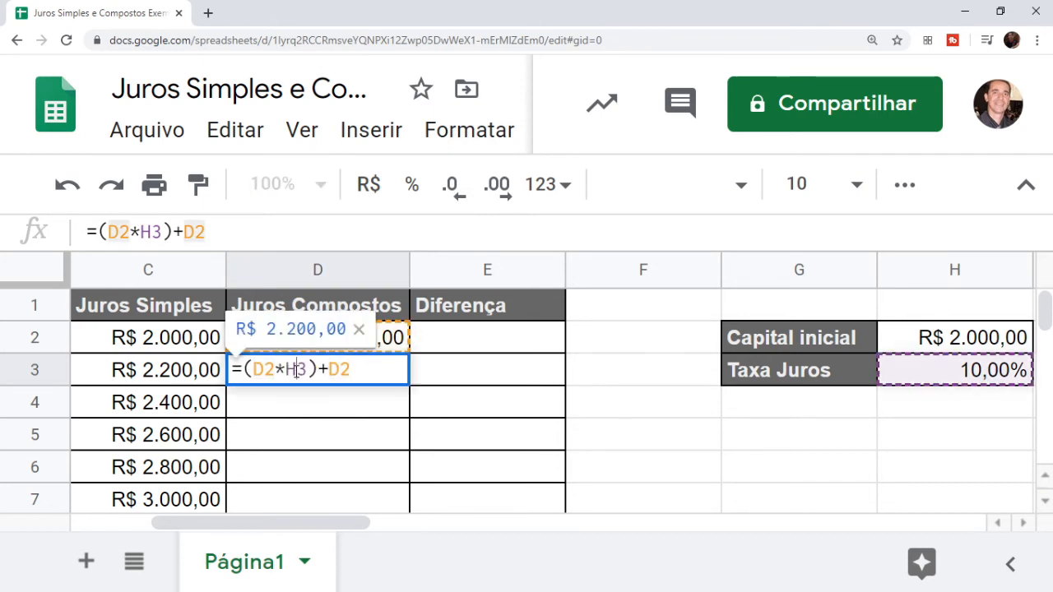
{"action": "key", "text": "F4"}
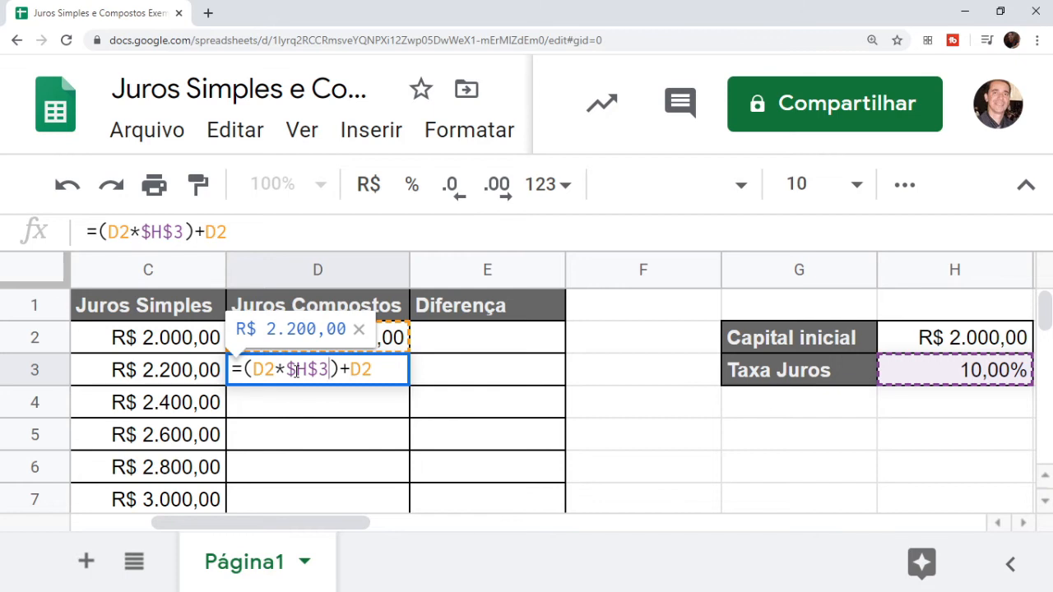
{"action": "key", "text": "Return"}
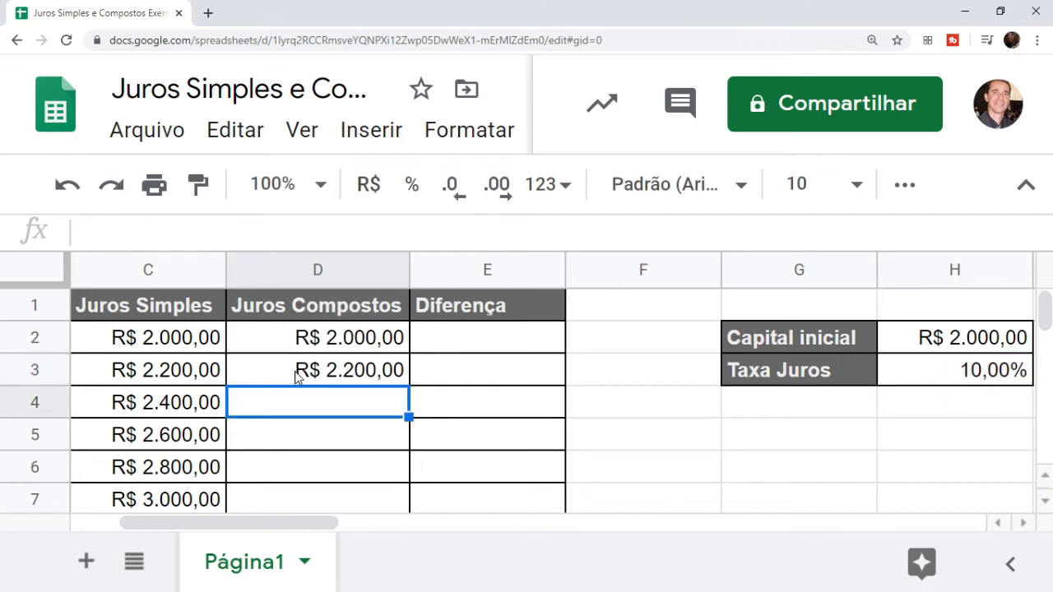
Copy D3's formula into D4 and verify it shows R$ 2.420,00
{"action": "left_click", "coordinate": [378, 370]}
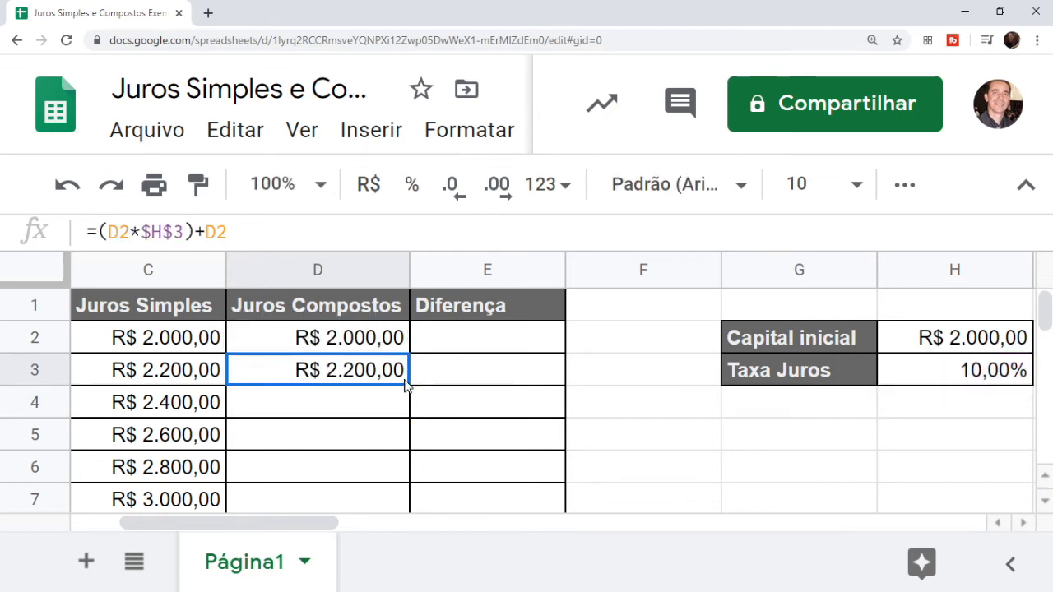
{"action": "left_click_drag", "start_coordinate": [409, 384], "coordinate": [411, 407]}
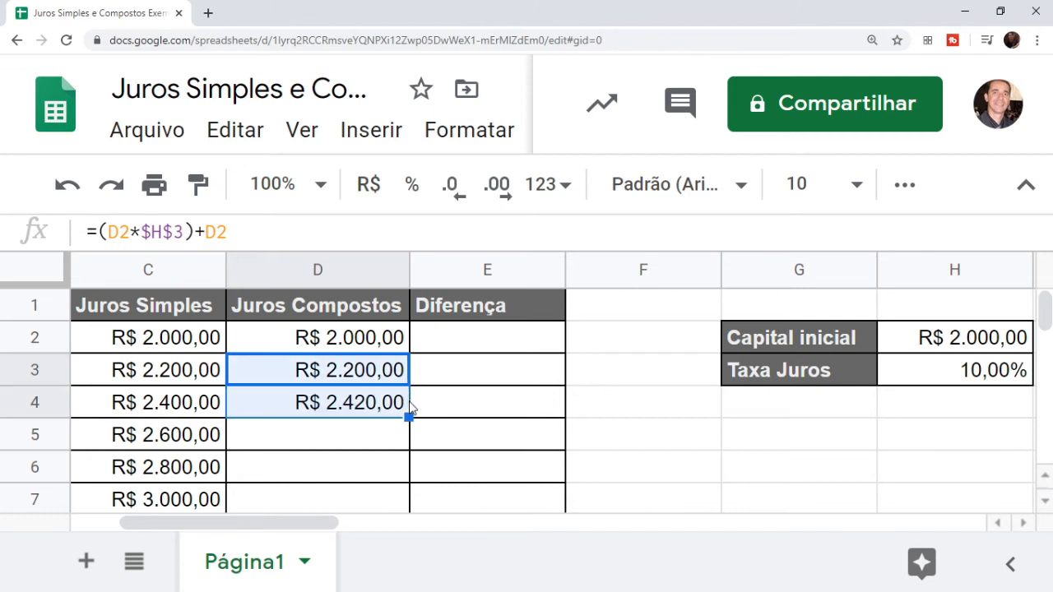
{"action": "left_click", "coordinate": [367, 413]}
{"action": "double_click", "coordinate": [366, 417]}
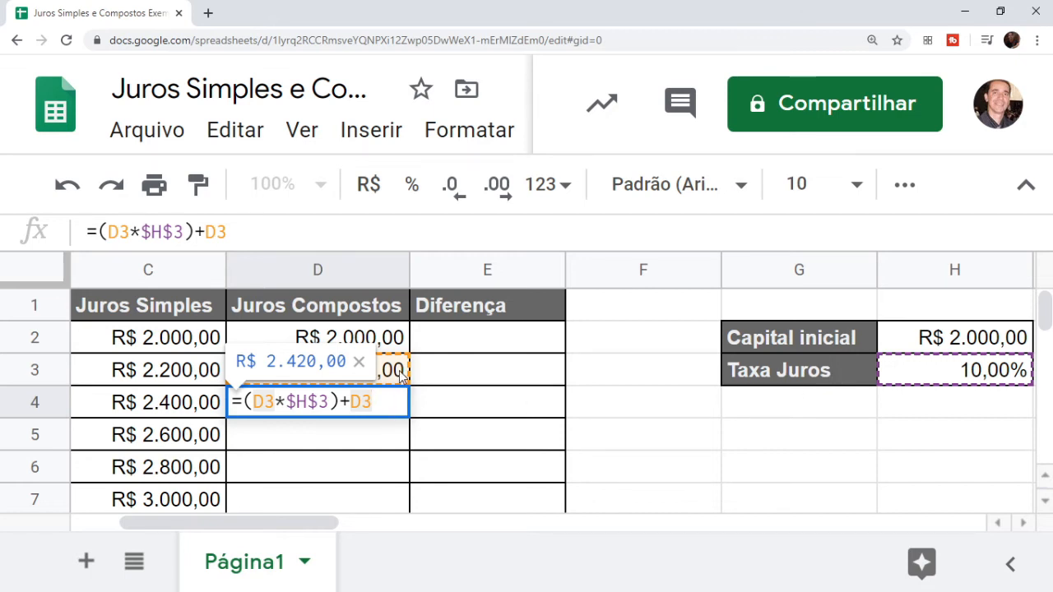
{"action": "key", "text": "Return"}
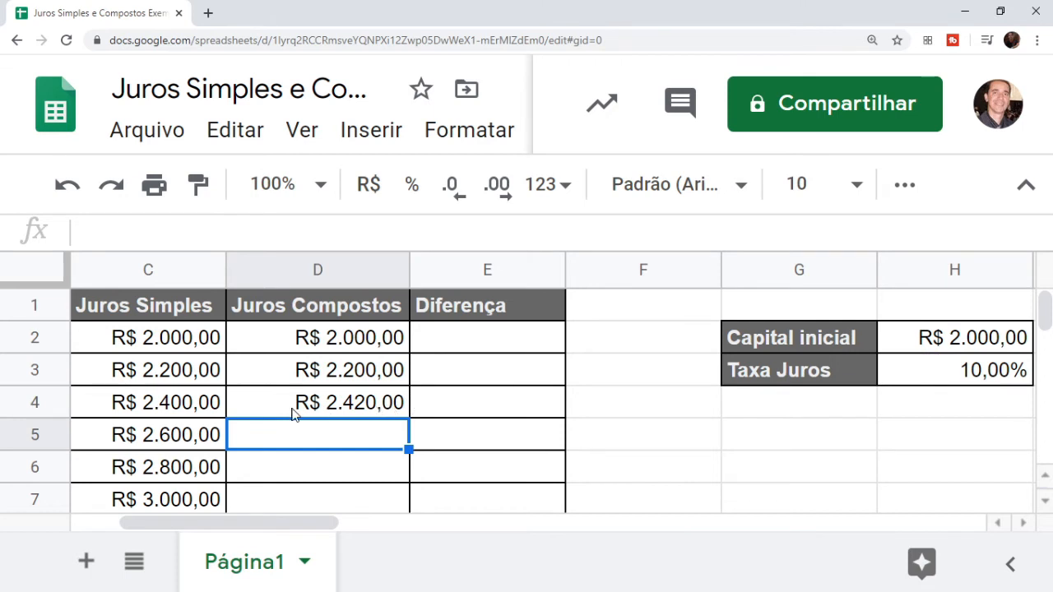
{"action": "left_click", "coordinate": [197, 411]}
{"action": "left_click", "coordinate": [306, 405]}
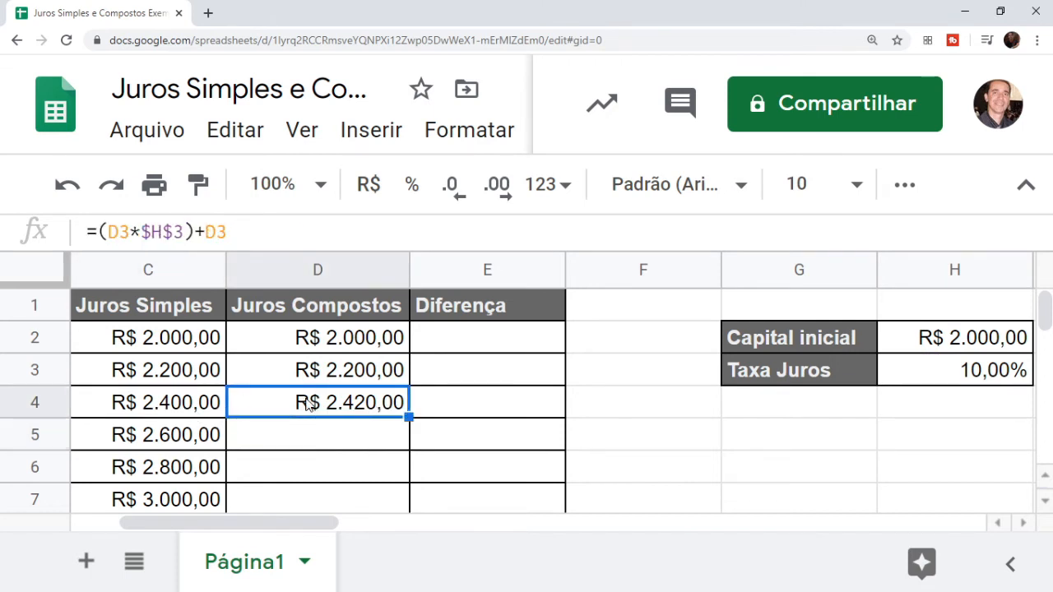
Enter =D3-C3 in E3 and fill the Diferença formula down to E6
{"action": "left_click", "coordinate": [508, 352]}
{"action": "left_click", "coordinate": [503, 375]}
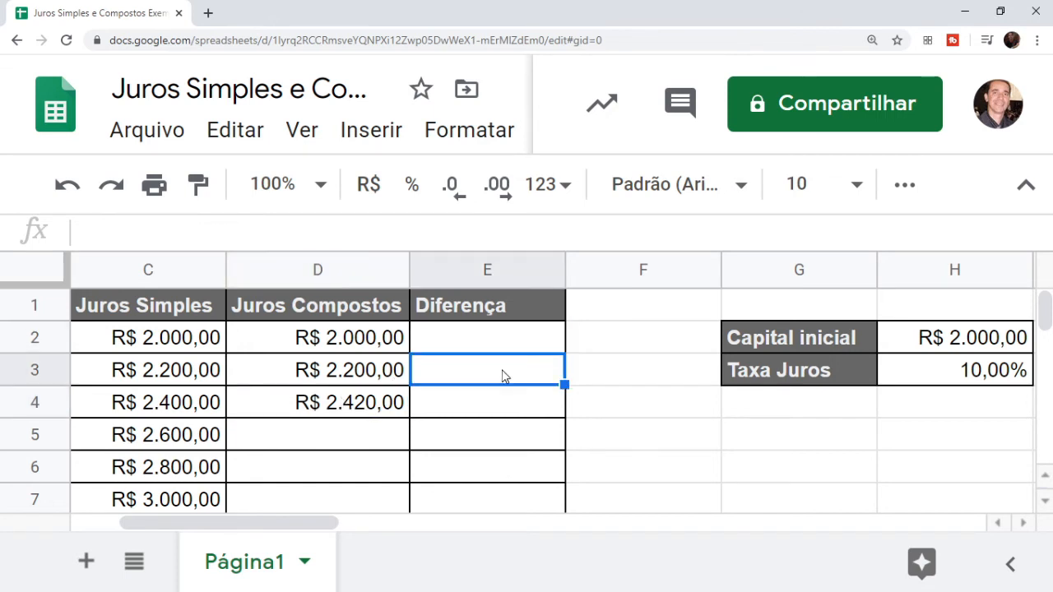
{"action": "type", "text": "="}
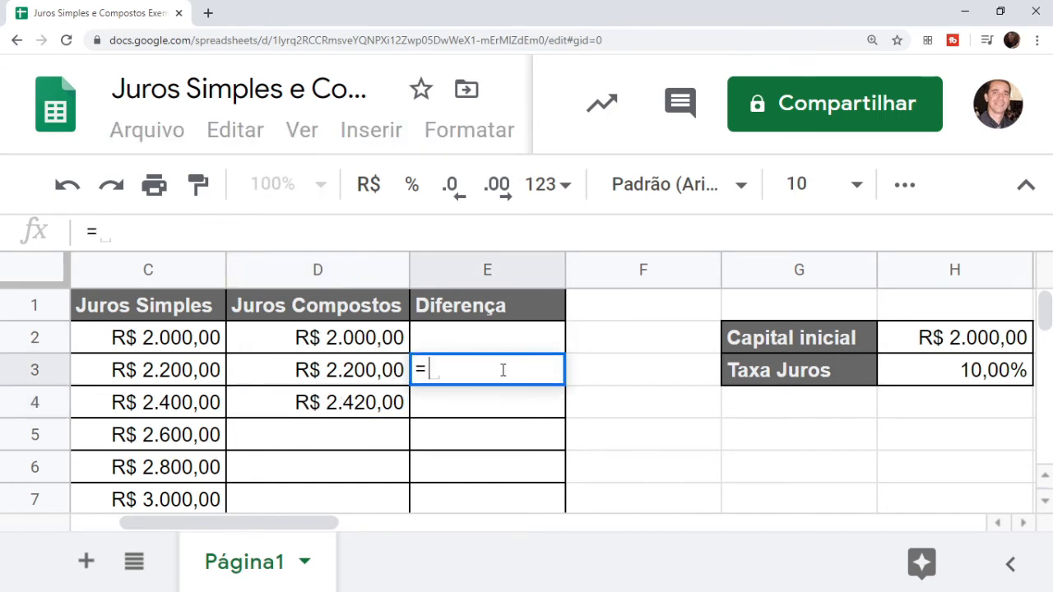
{"action": "left_click", "coordinate": [265, 378]}
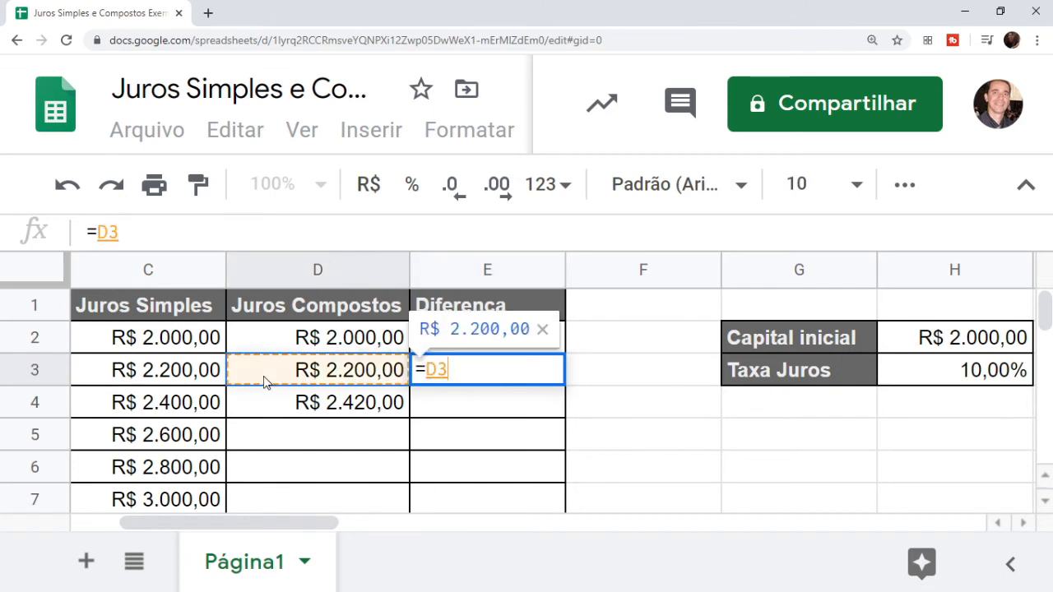
{"action": "type", "text": "-"}
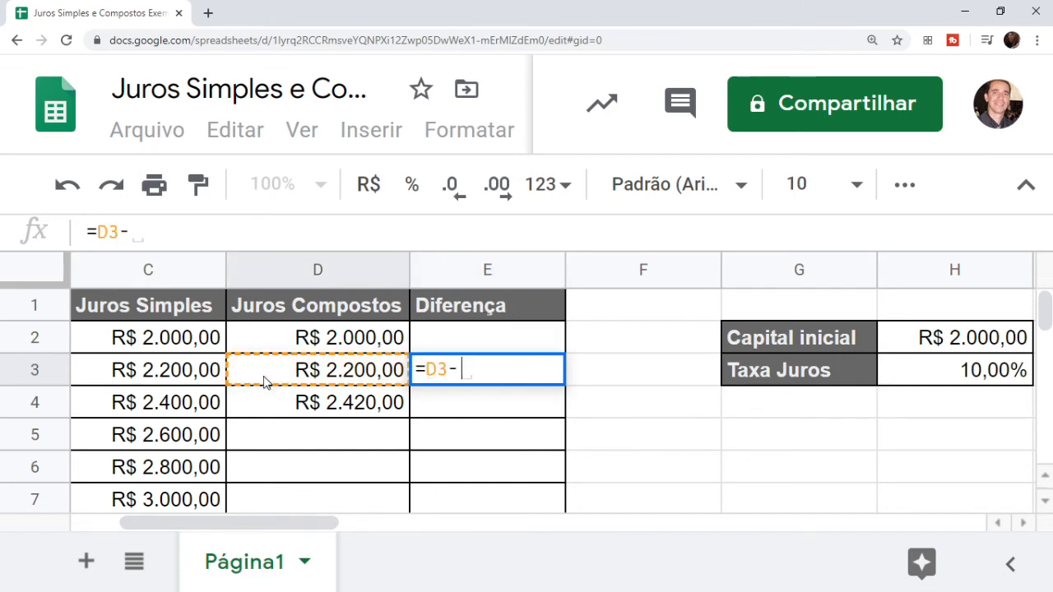
{"action": "left_click", "coordinate": [193, 381]}
{"action": "key", "text": "Return"}
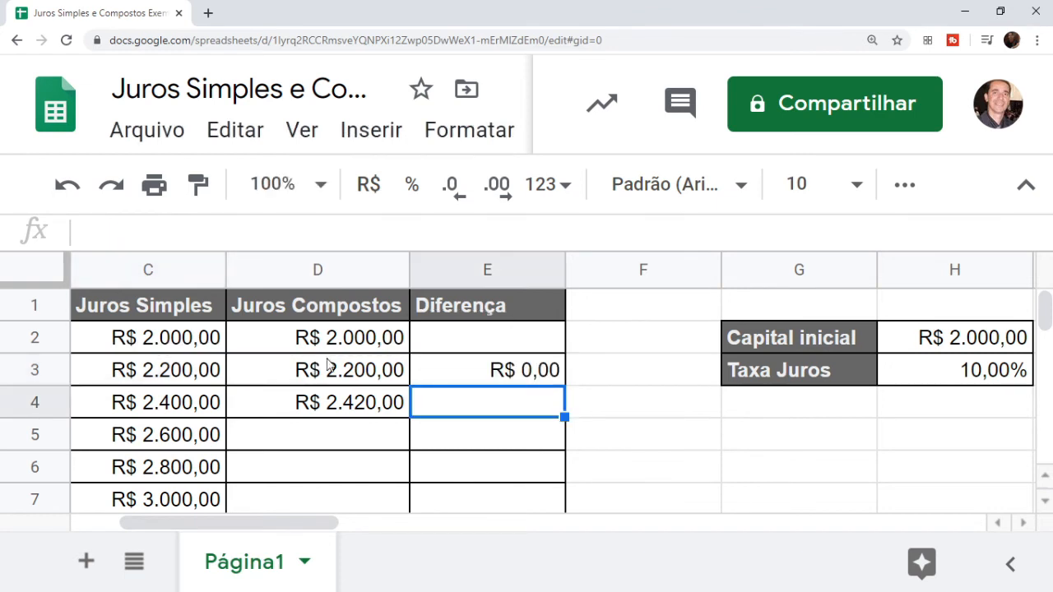
{"action": "left_click", "coordinate": [487, 380]}
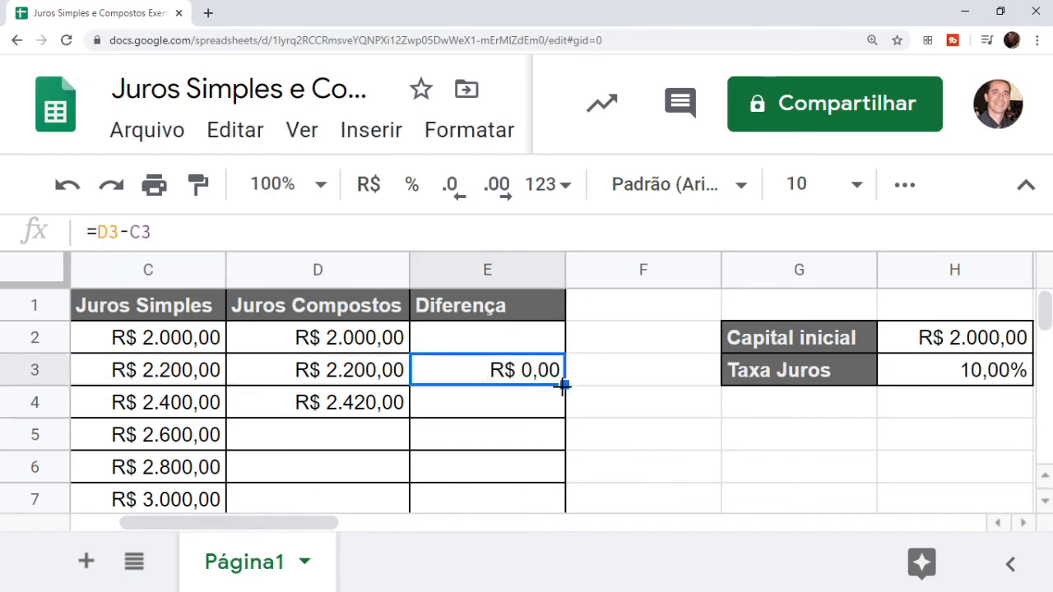
{"action": "left_click_drag", "start_coordinate": [564, 386], "coordinate": [571, 484]}
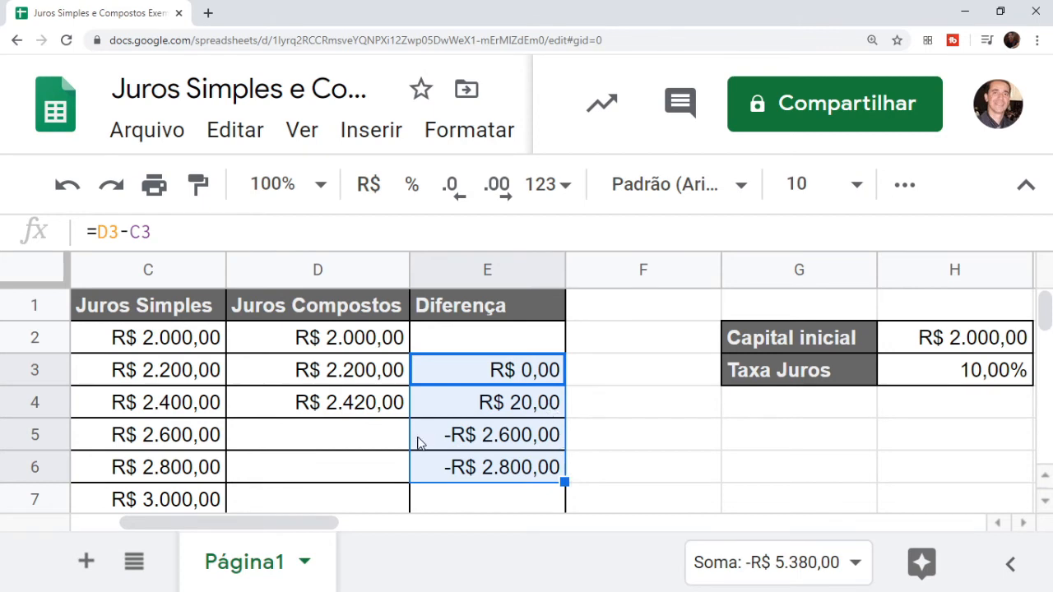
Copy D4's compound formula down to D7, reaching R$ 3.221,02
{"action": "left_click", "coordinate": [363, 451]}
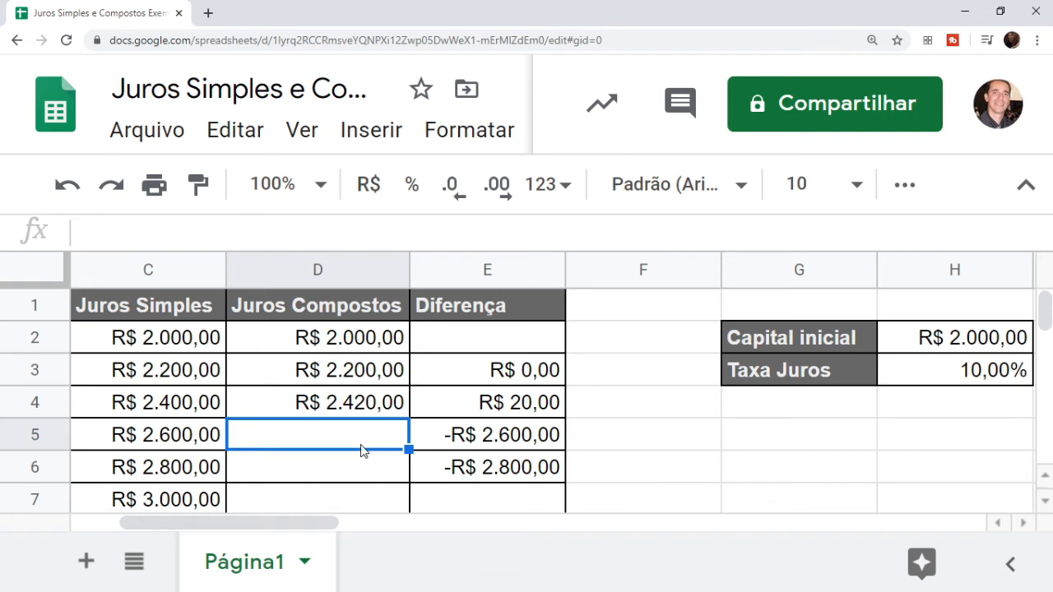
{"action": "left_click", "coordinate": [381, 414]}
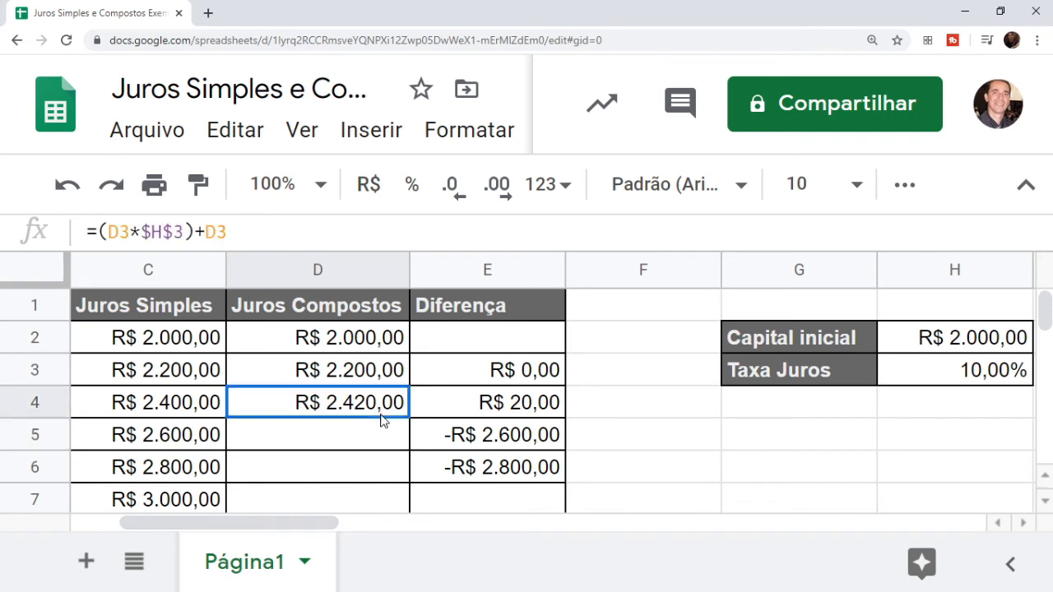
{"action": "left_click_drag", "start_coordinate": [410, 416], "coordinate": [410, 501]}
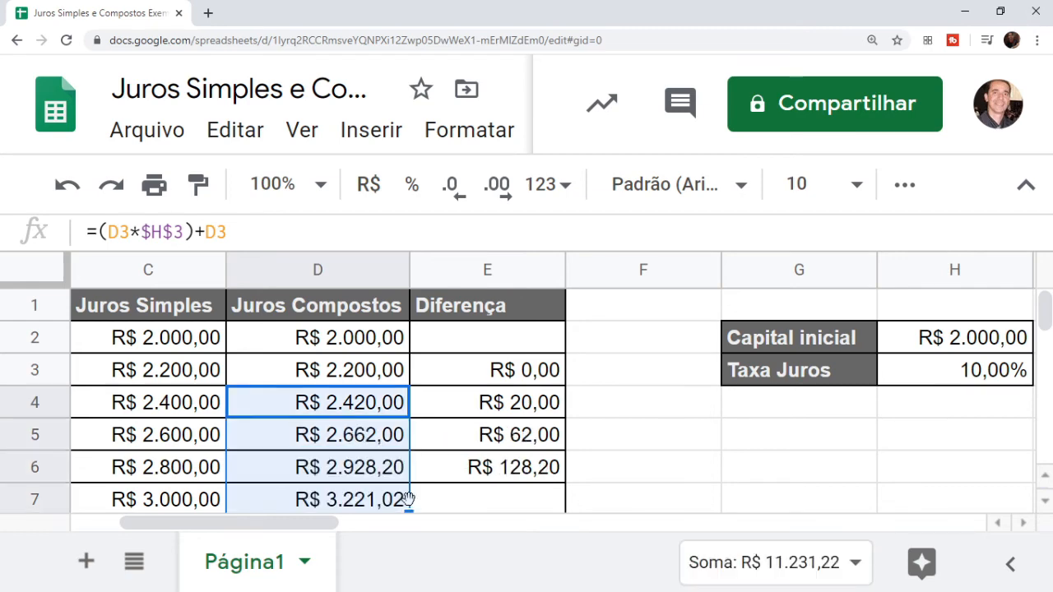
Zoom the page out twice and copy the compound formula down to D14
{"action": "key", "text": "ctrl+minus"}
{"action": "key", "text": "ctrl+minus"}
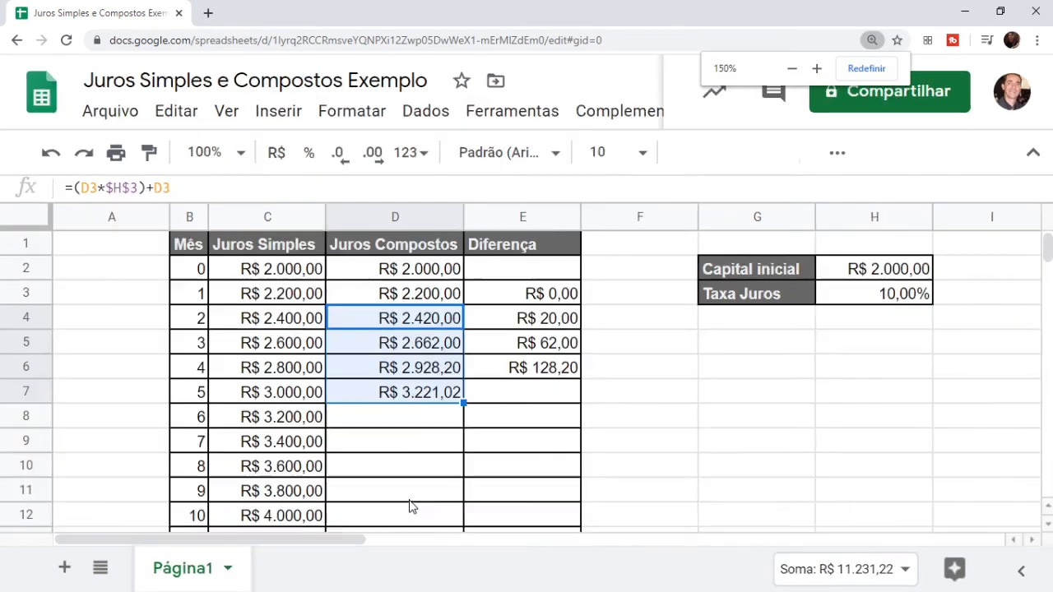
{"action": "key", "text": "ctrl+minus"}
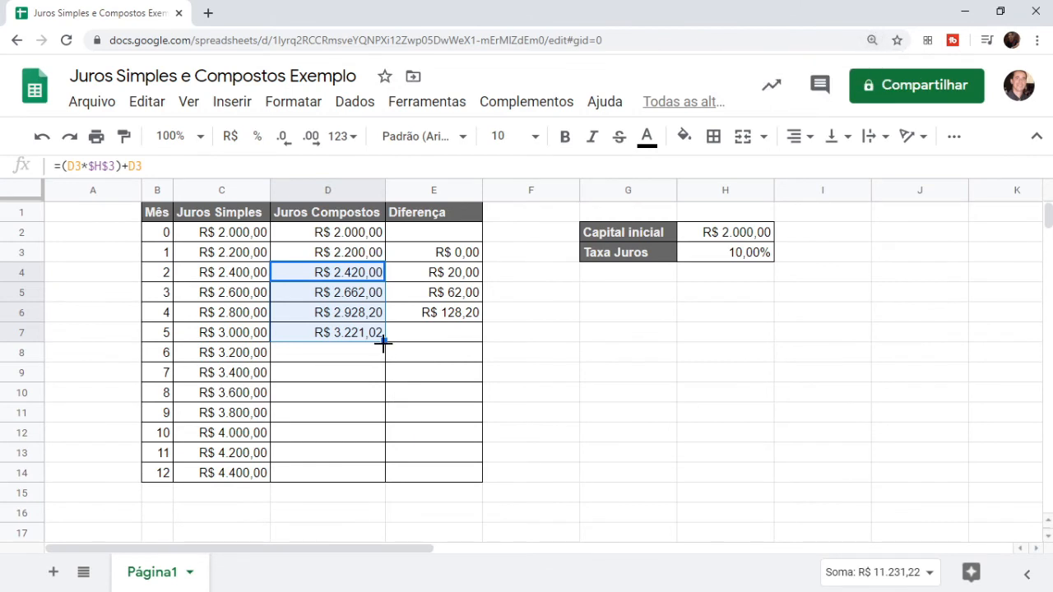
{"action": "left_click_drag", "start_coordinate": [382, 343], "coordinate": [381, 481]}
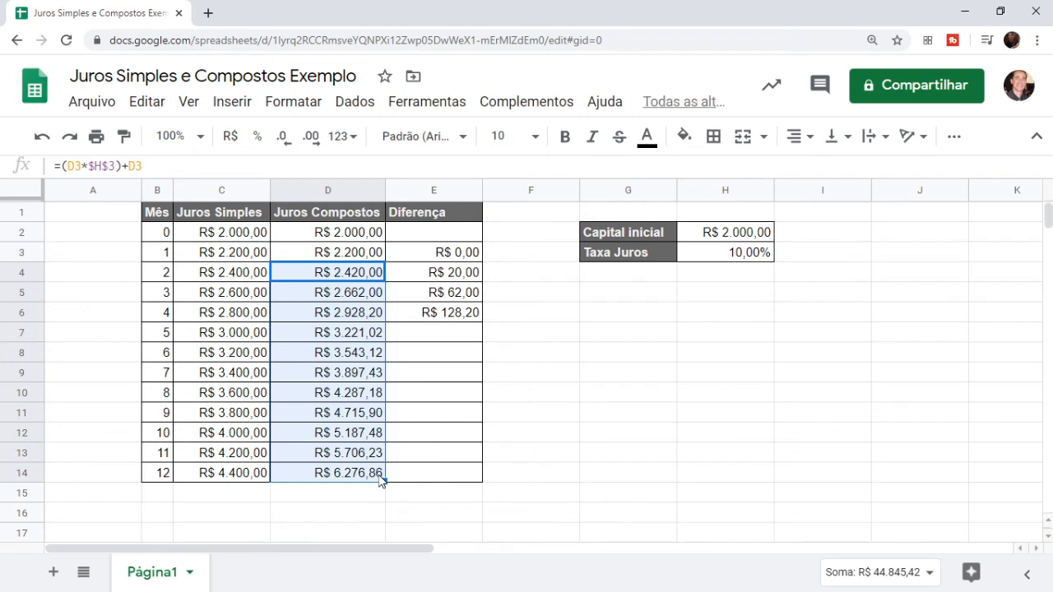
{"action": "left_click", "coordinate": [374, 480]}
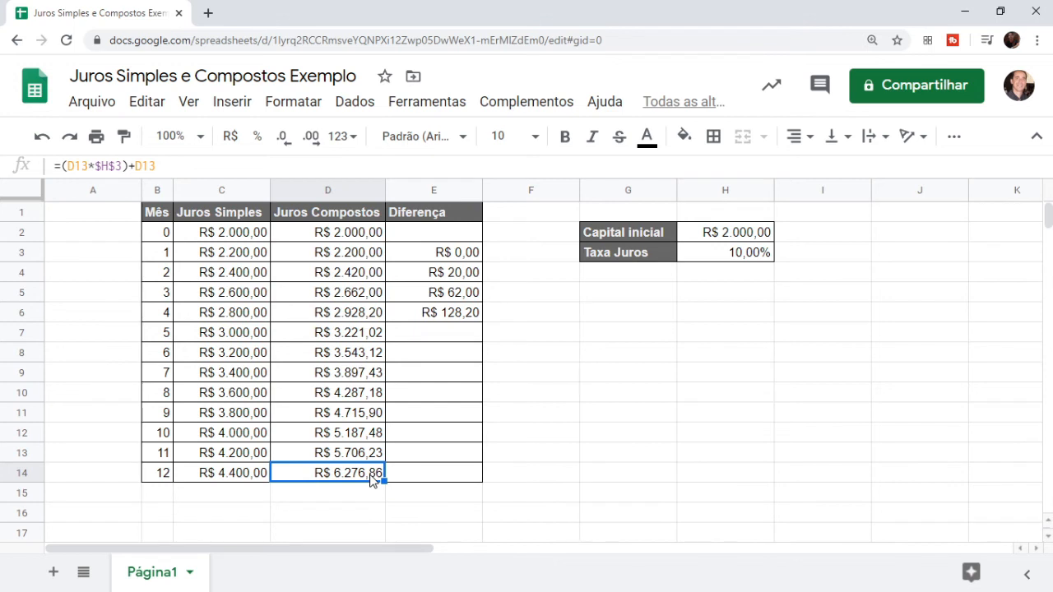
Verify D14's formula, then copy E6's difference formula down to E14, ending at R$ 1.876,86
{"action": "double_click", "coordinate": [371, 475]}
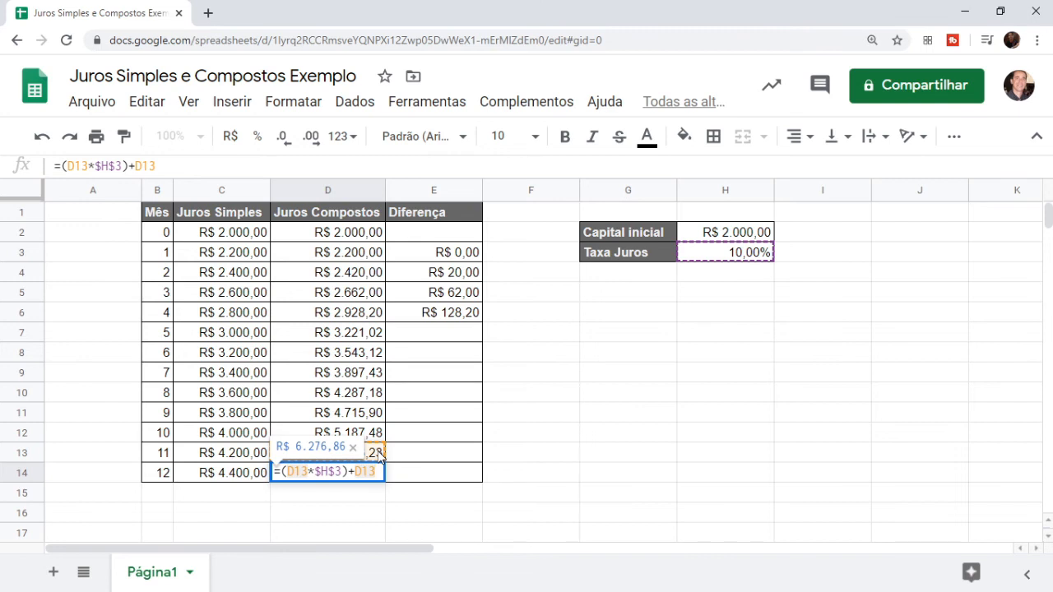
{"action": "key", "text": "Return"}
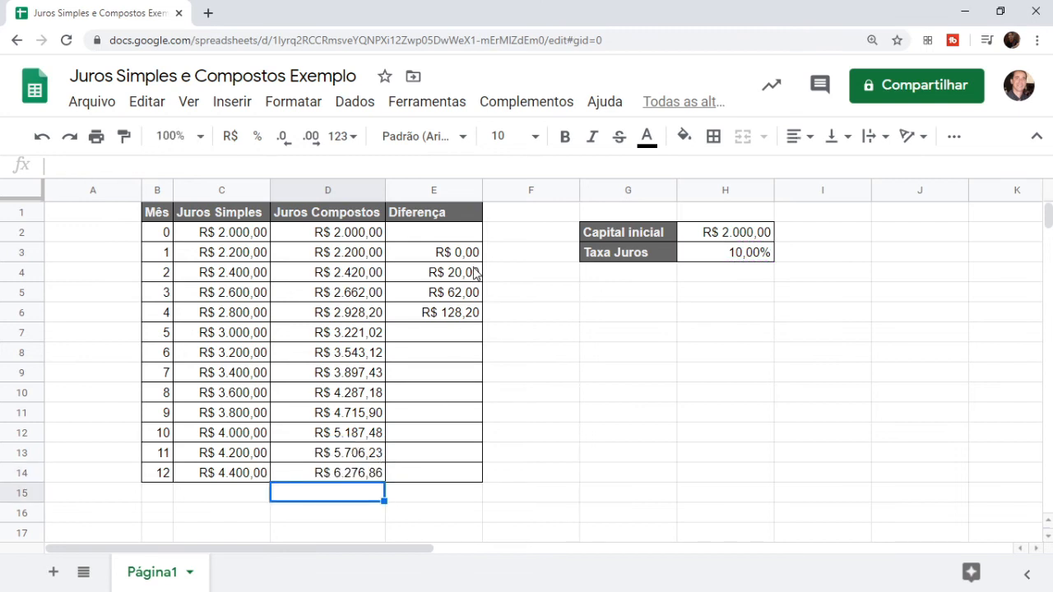
{"action": "left_click", "coordinate": [472, 316]}
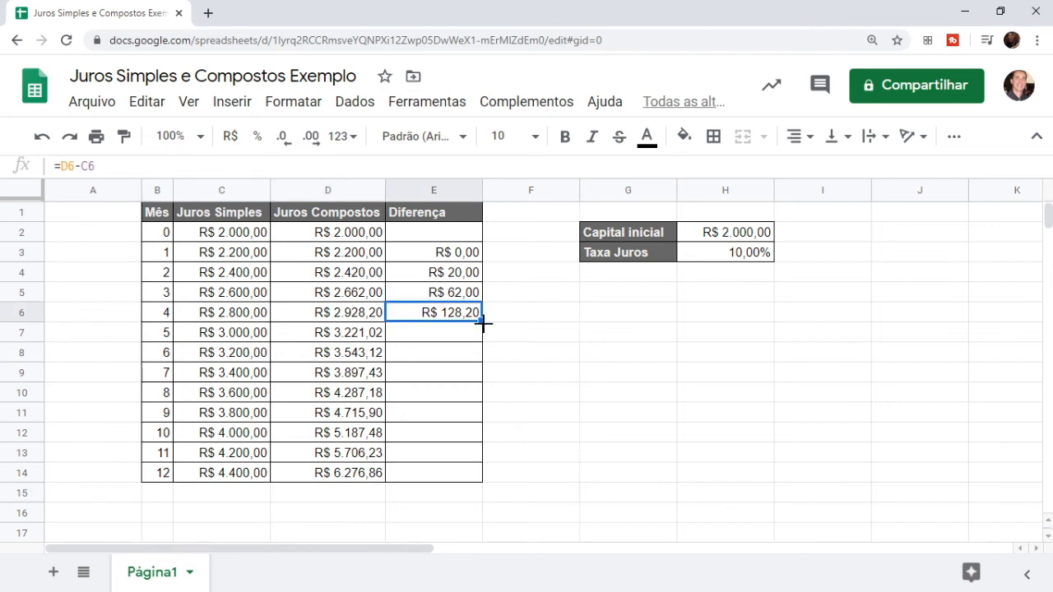
{"action": "left_click_drag", "start_coordinate": [484, 323], "coordinate": [480, 478]}
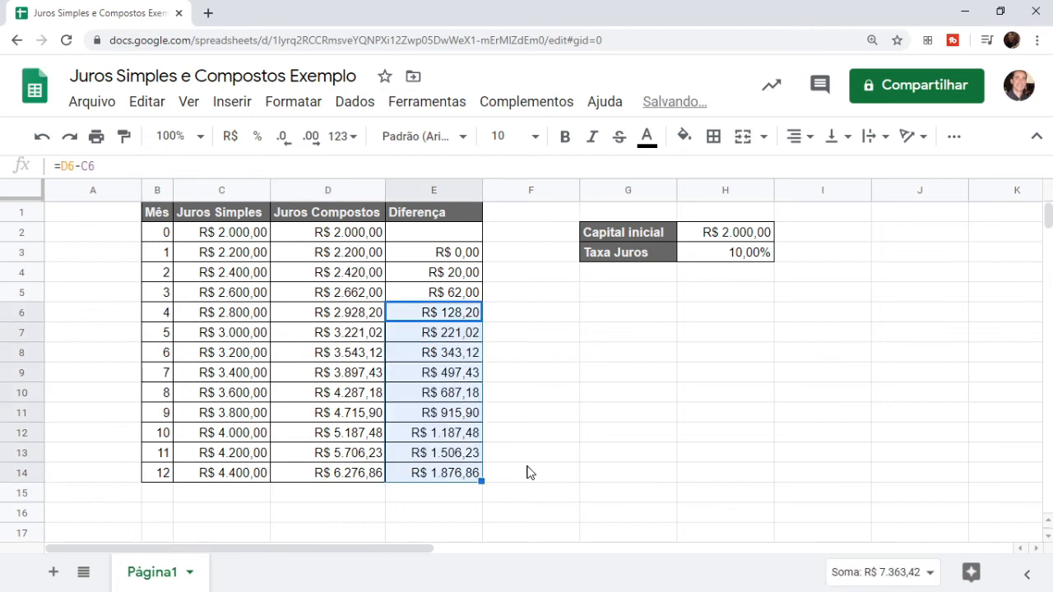
{"action": "left_click", "coordinate": [526, 479]}
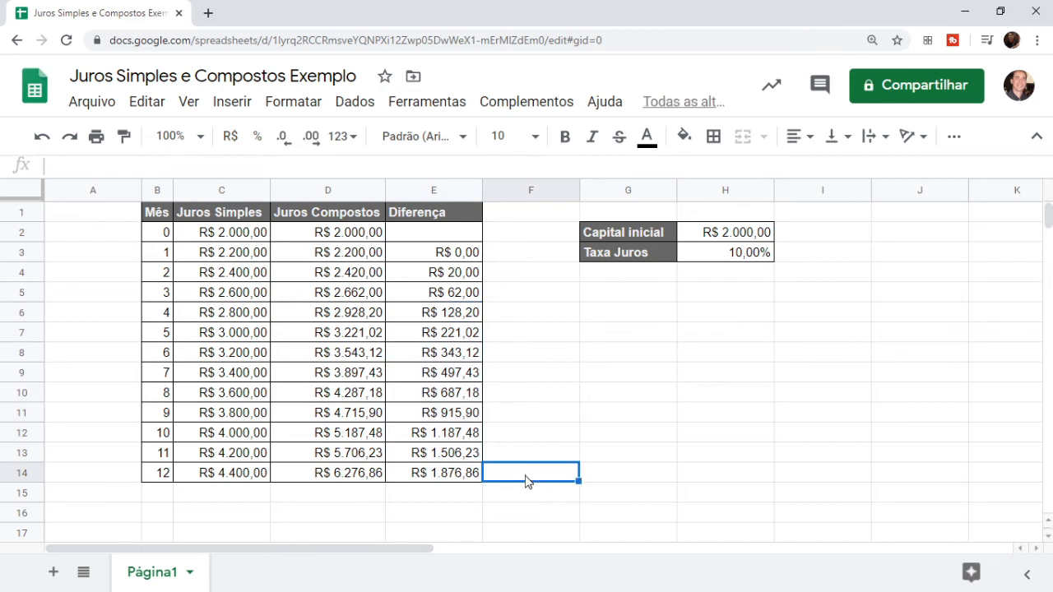
{"action": "key", "text": "Up"}
{"action": "key", "text": "Left"}
{"action": "key", "text": "Left"}
{"action": "key", "text": "Left"}
{"action": "key", "text": "Left"}
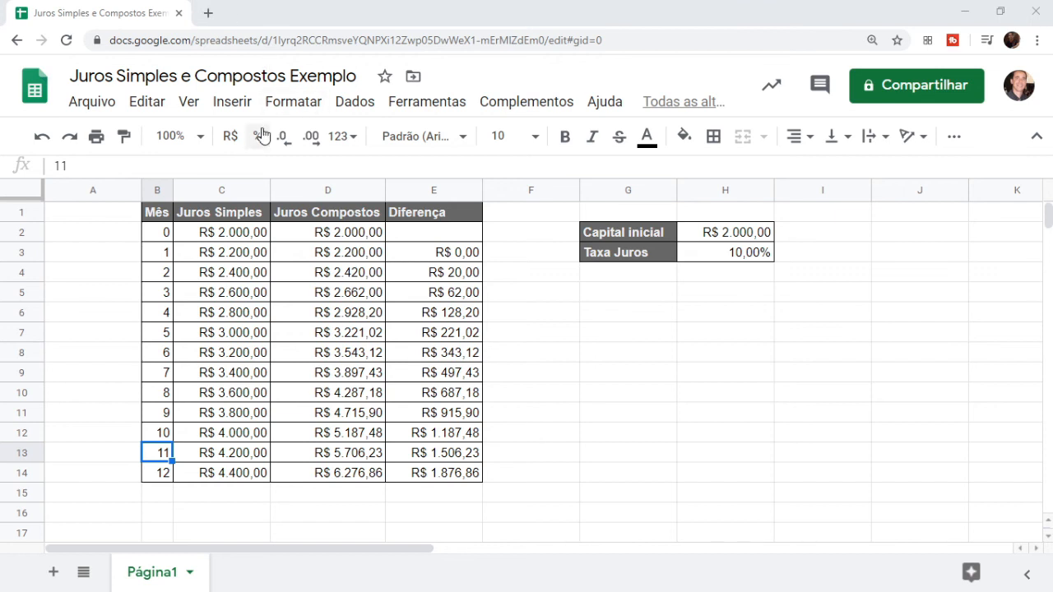
Insert a line chart from B1:E14 showing Juros Simples, Juros Compostos and Diferença over months 0–12
{"action": "left_click", "coordinate": [168, 237]}
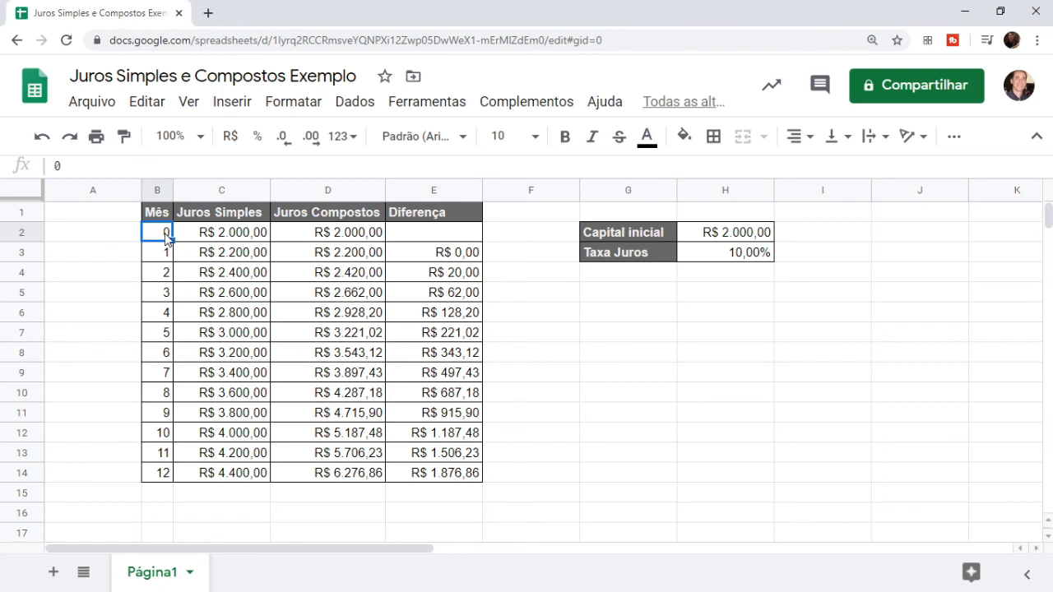
{"action": "key", "text": "shift+Right"}
{"action": "key", "text": "shift+Right"}
{"action": "key", "text": "Up"}
{"action": "key", "text": "shift+Right"}
{"action": "key", "text": "shift+Right"}
{"action": "key", "text": "shift+Right"}
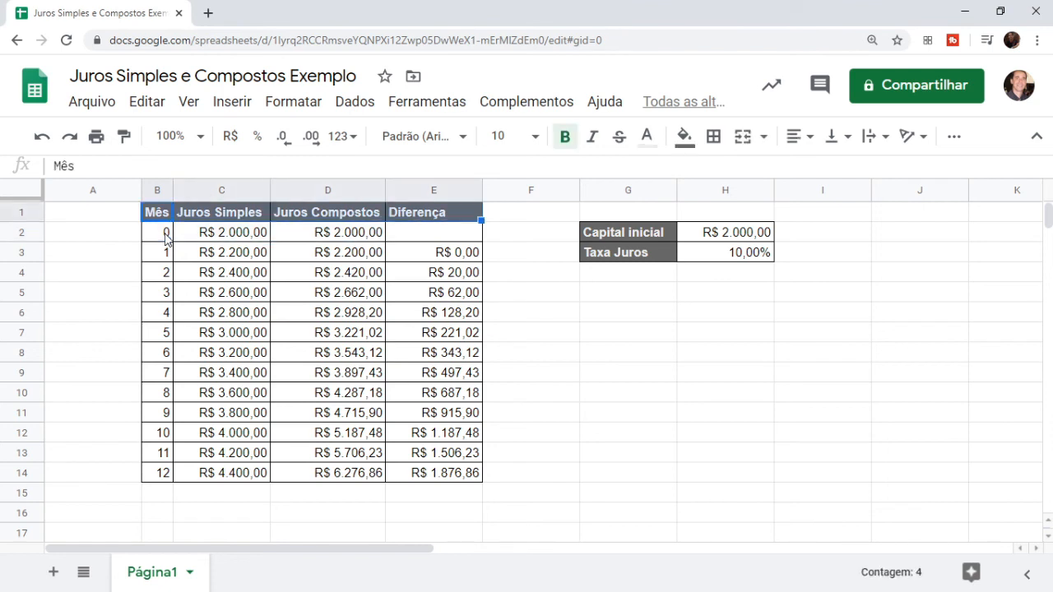
{"action": "key", "text": "shift+Down"}
{"action": "key", "text": "shift+Down"}
{"action": "key", "text": "shift+Down"}
{"action": "key", "text": "shift+Down"}
{"action": "key", "text": "shift+Down"}
{"action": "key", "text": "shift+Down"}
{"action": "key", "text": "shift+Down"}
{"action": "key", "text": "shift+Down"}
{"action": "key", "text": "shift+Down"}
{"action": "key", "text": "shift+Down"}
{"action": "key", "text": "shift+Down"}
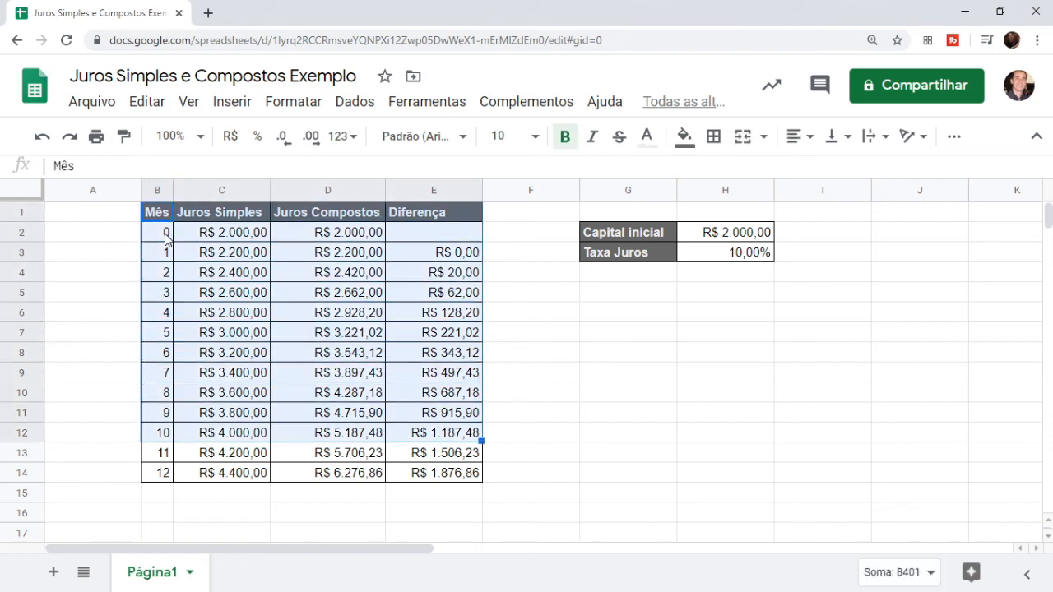
{"action": "key", "text": "shift+Down"}
{"action": "key", "text": "shift+Down"}
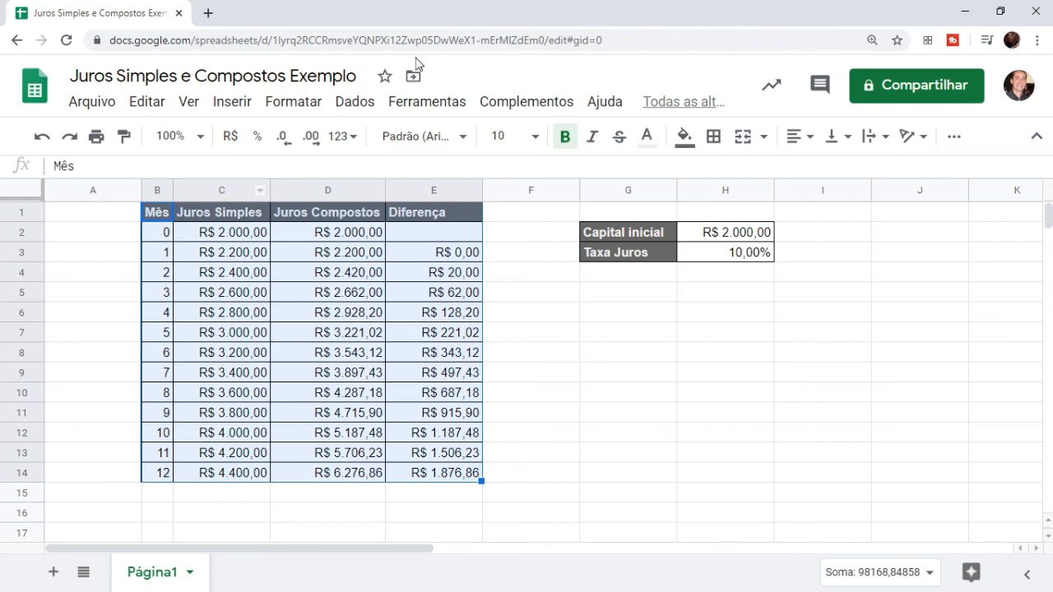
{"action": "left_click", "coordinate": [221, 106]}
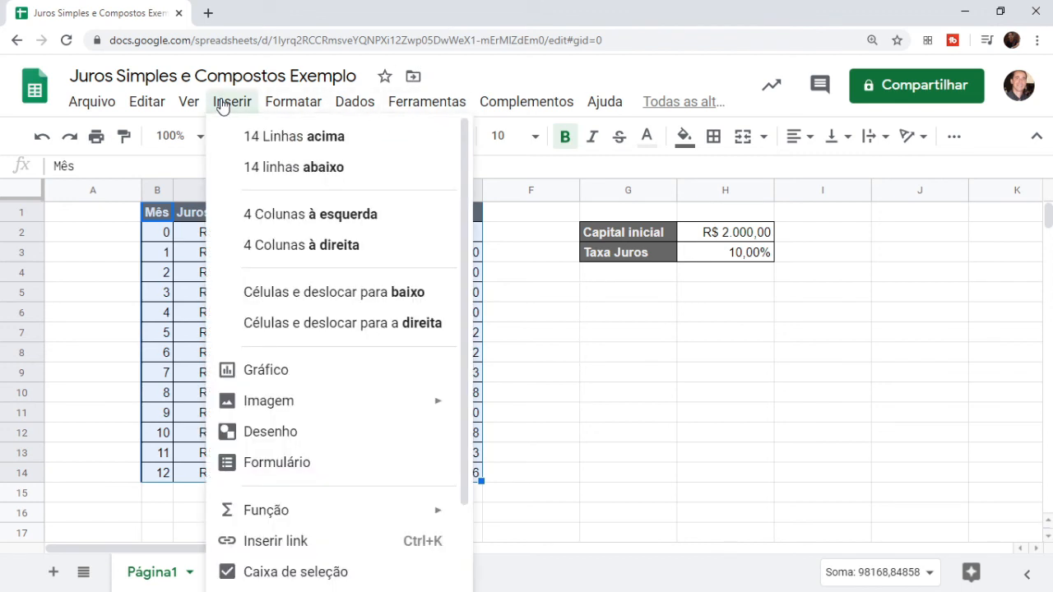
{"action": "left_click", "coordinate": [289, 381]}
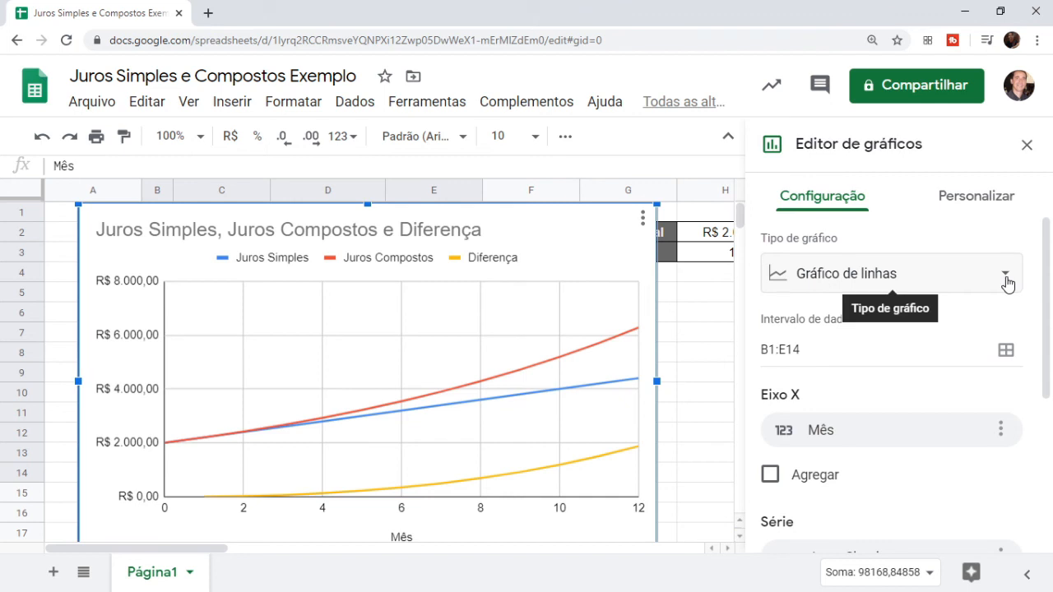
{"action": "left_click", "coordinate": [1026, 145]}
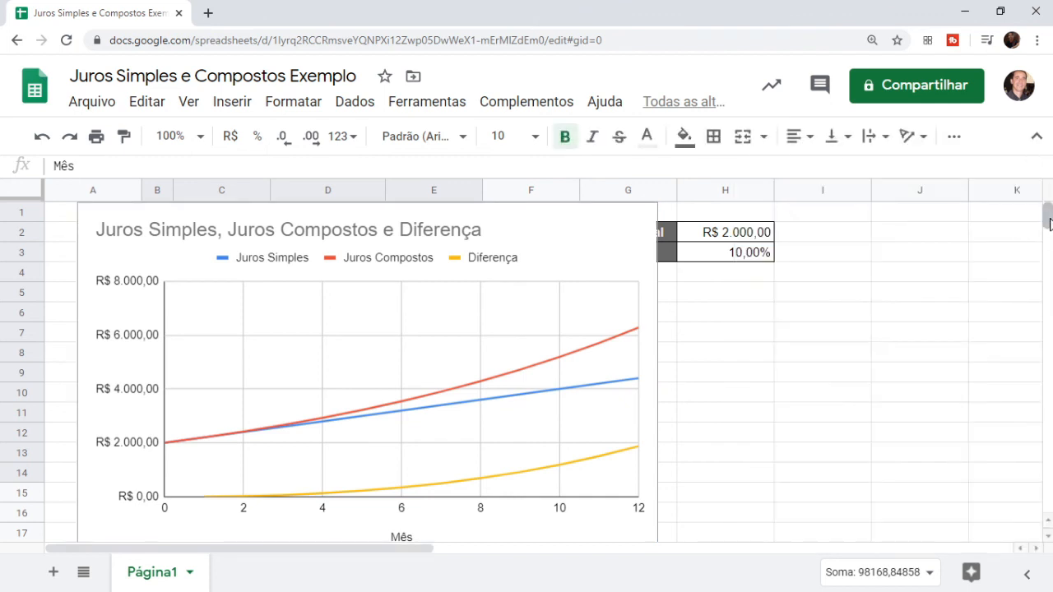
{"action": "key", "text": "ctrl+minus"}
{"action": "key", "text": "ctrl+minus"}
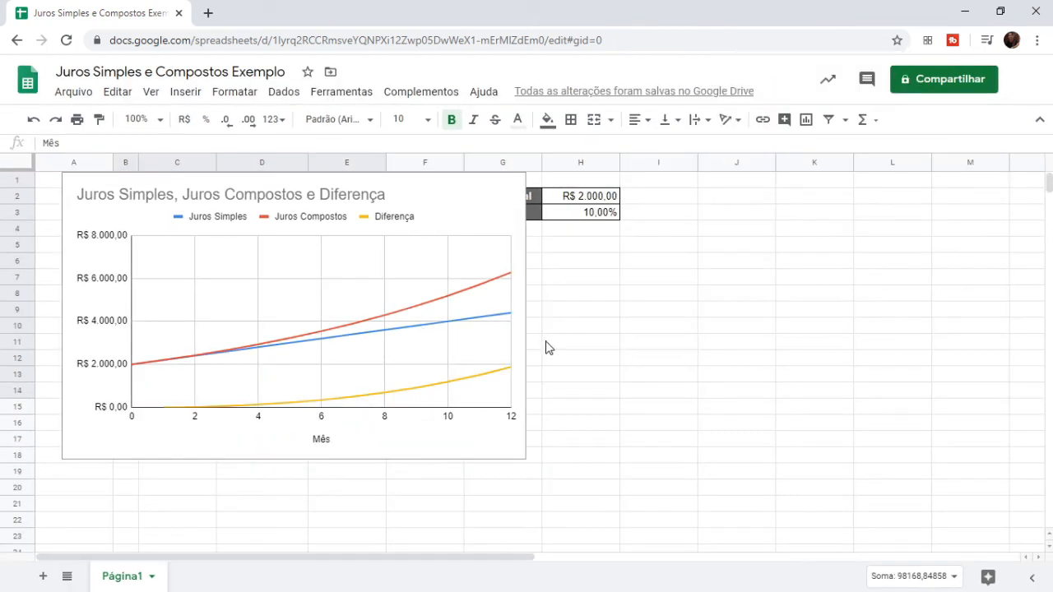
Drag the chart off the table to the right, tucking it under the Taxa Juros cells
{"action": "left_click", "coordinate": [404, 199]}
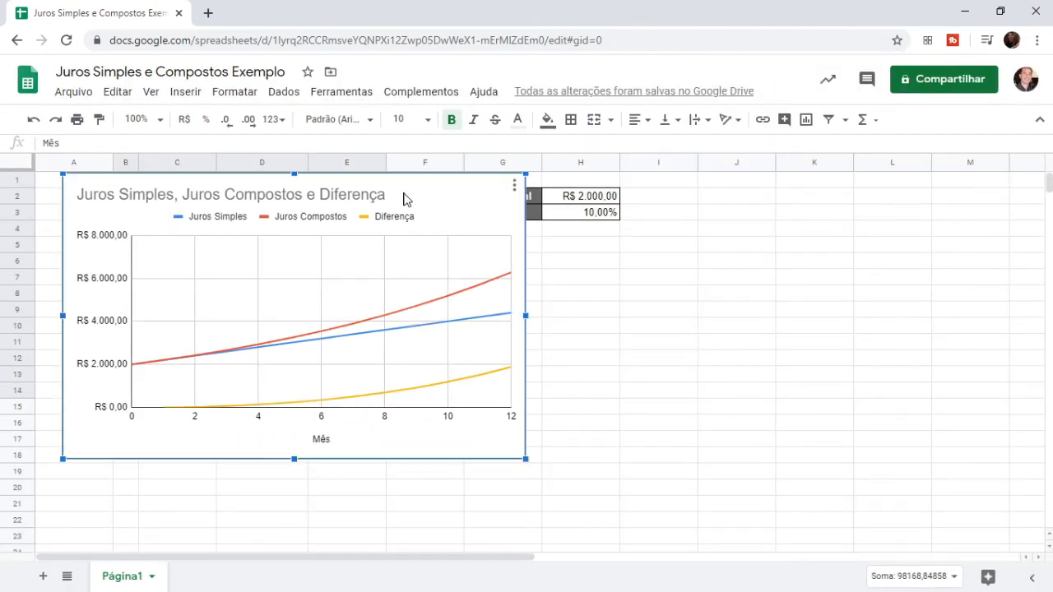
{"action": "left_click_drag", "start_coordinate": [404, 199], "coordinate": [800, 263]}
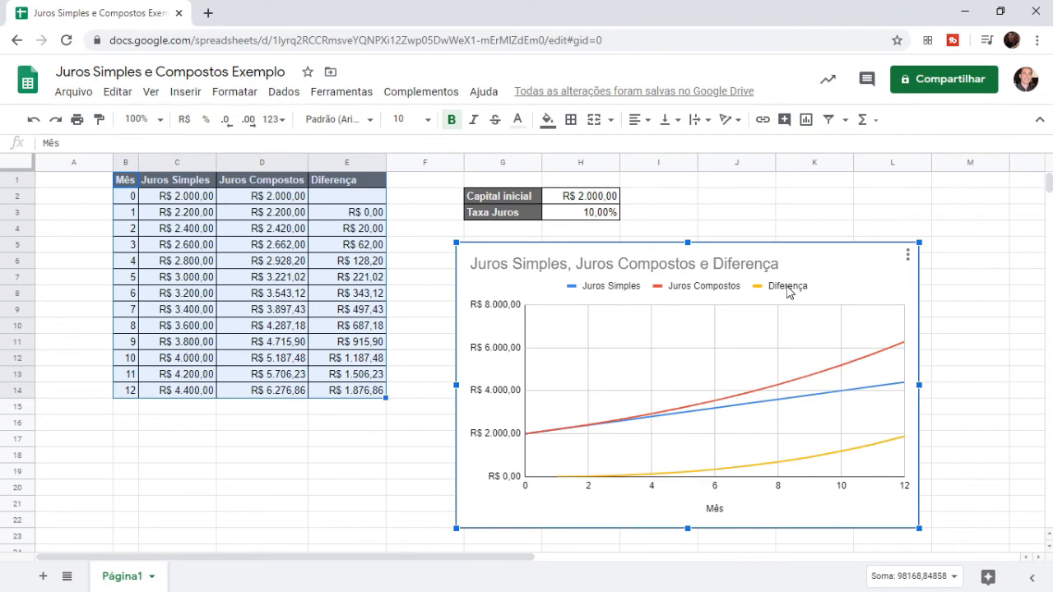
{"action": "left_click_drag", "start_coordinate": [840, 275], "coordinate": [840, 257]}
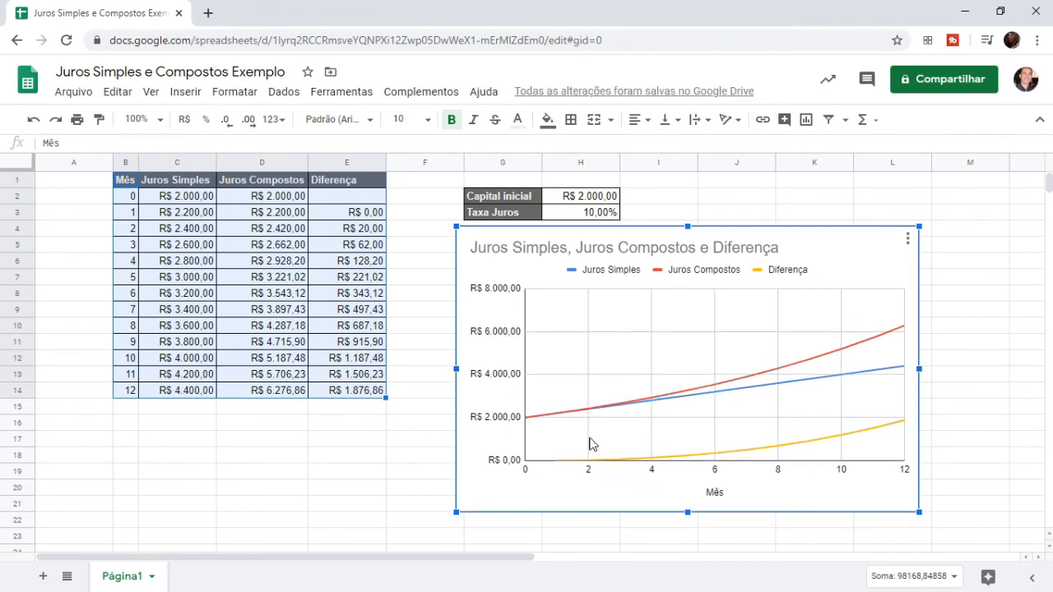
{"action": "mouse_move", "coordinate": [720, 394]}
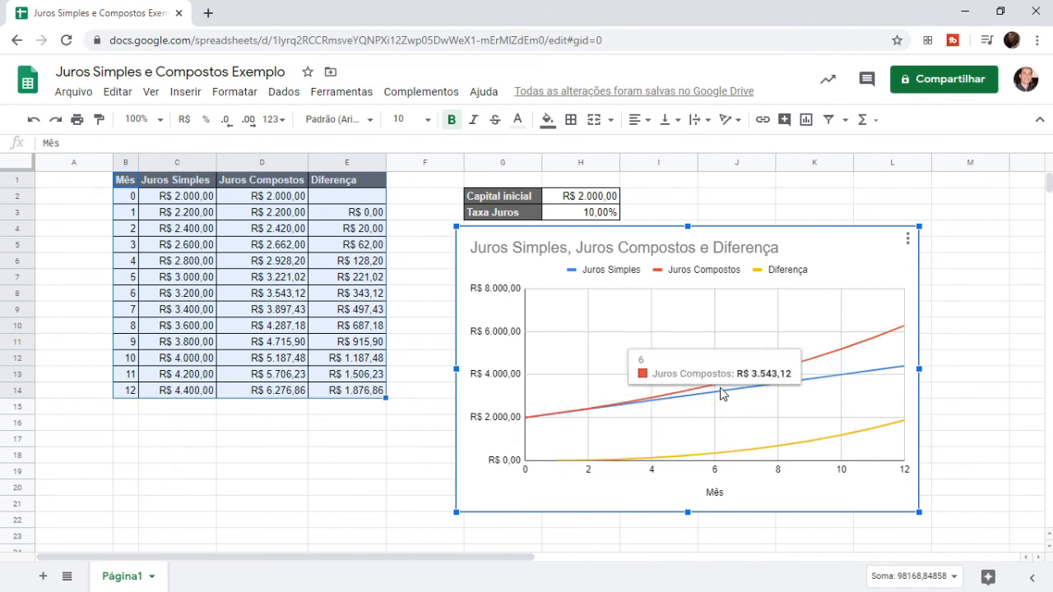
{"action": "mouse_move", "coordinate": [840, 379]}
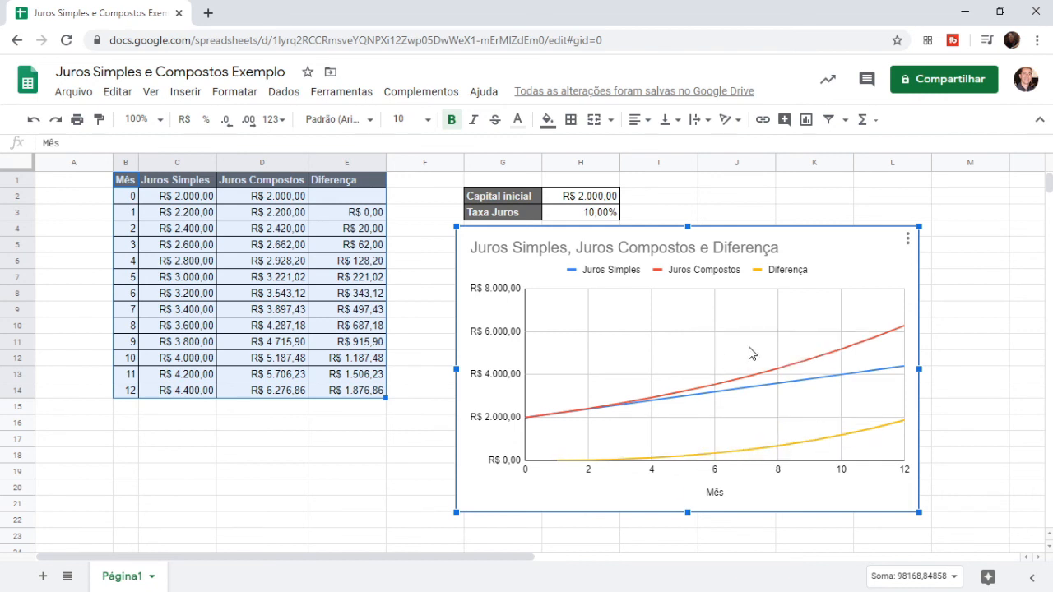
Set Taxa Juros in H3 to 40%, raising month-12 compound interest to R$ 113.387,82
{"action": "left_click", "coordinate": [602, 217]}
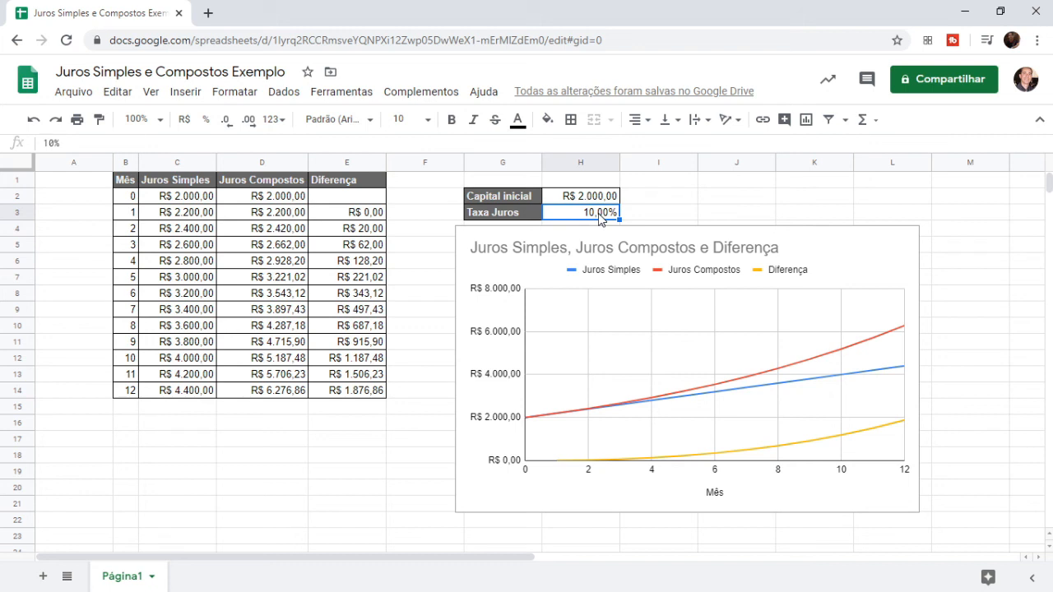
{"action": "type", "text": "40"}
{"action": "key", "text": "Return"}
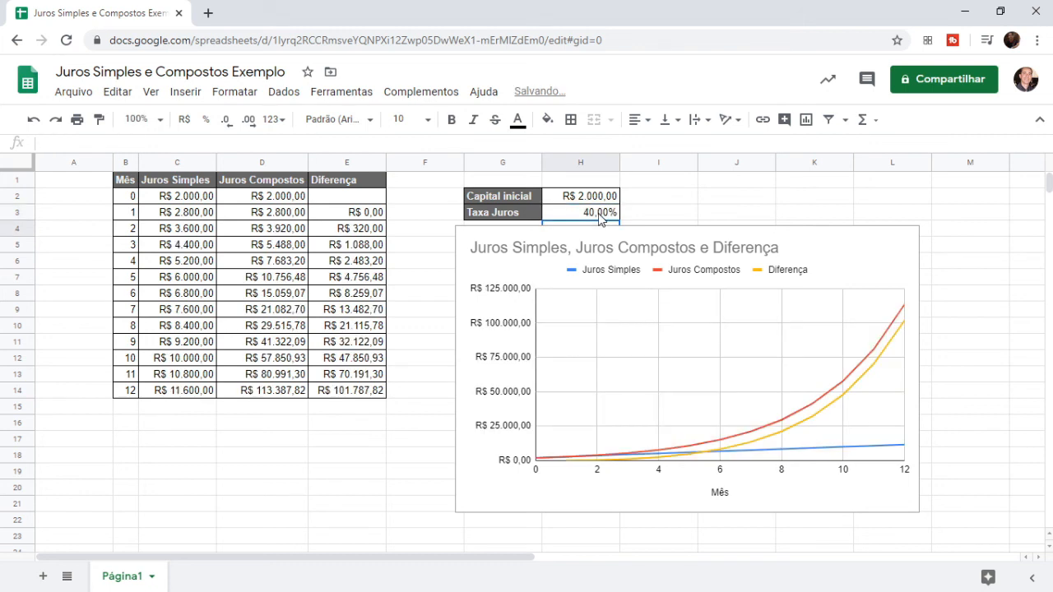